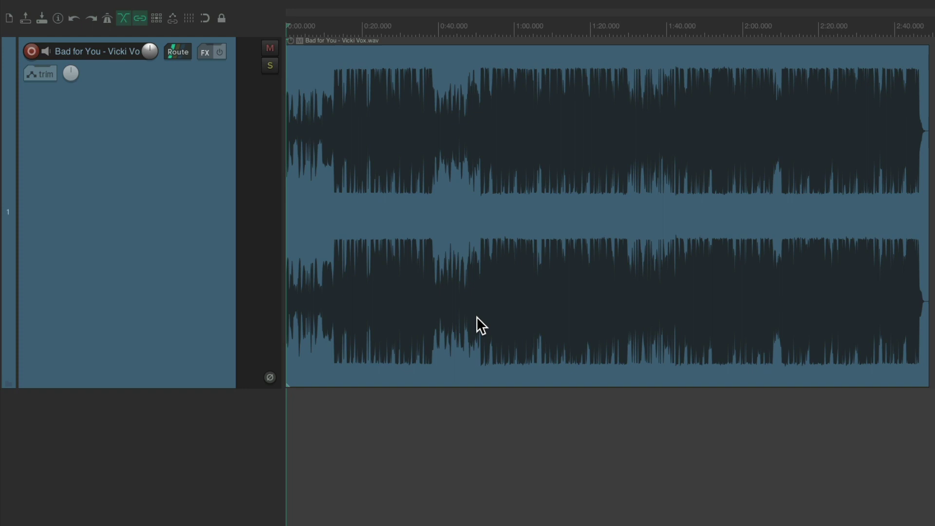
# Audition the first chorus entry and drop marker 1 on its kick near 0:51
pyautogui.scroll(5, 496, 301)
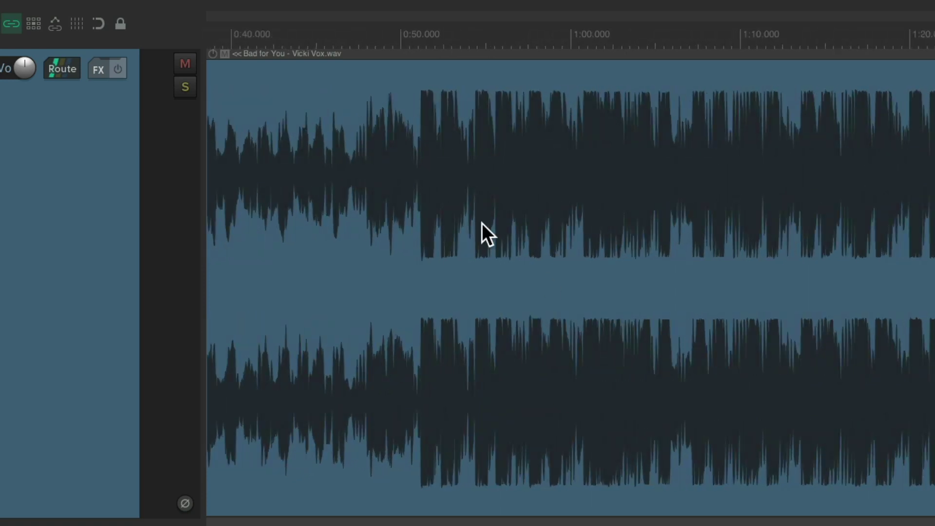
pyautogui.hscroll(-3, 469, 319)
pyautogui.click(389, 29)
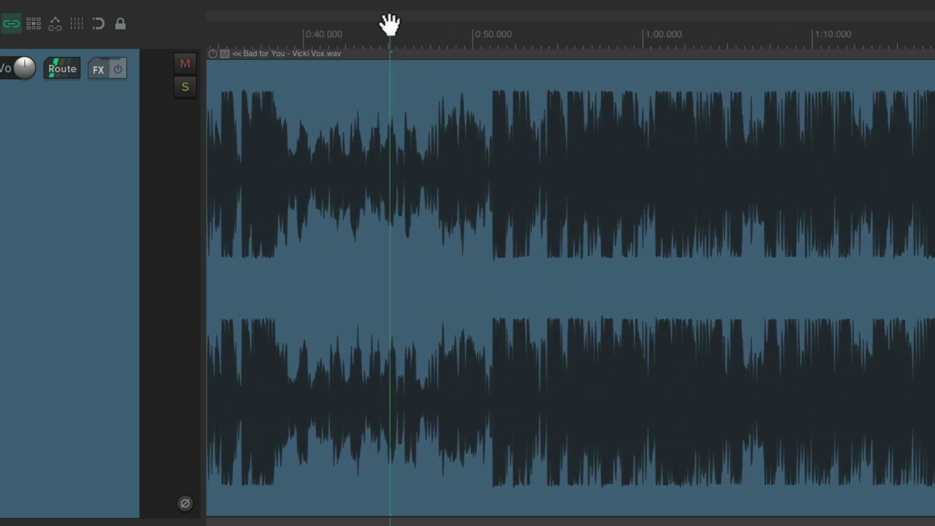
pyautogui.press('space')
pyautogui.scroll(4, 428, 232)
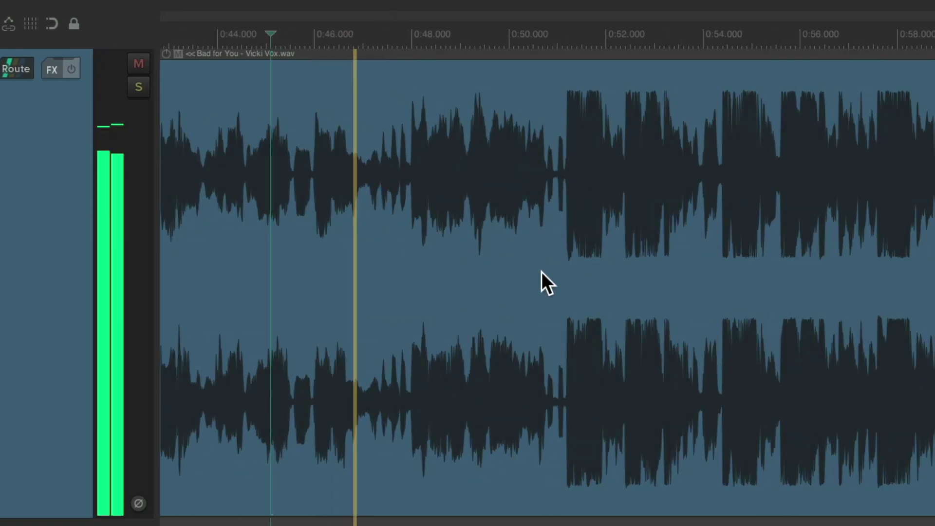
pyautogui.scroll(3, 626, 282)
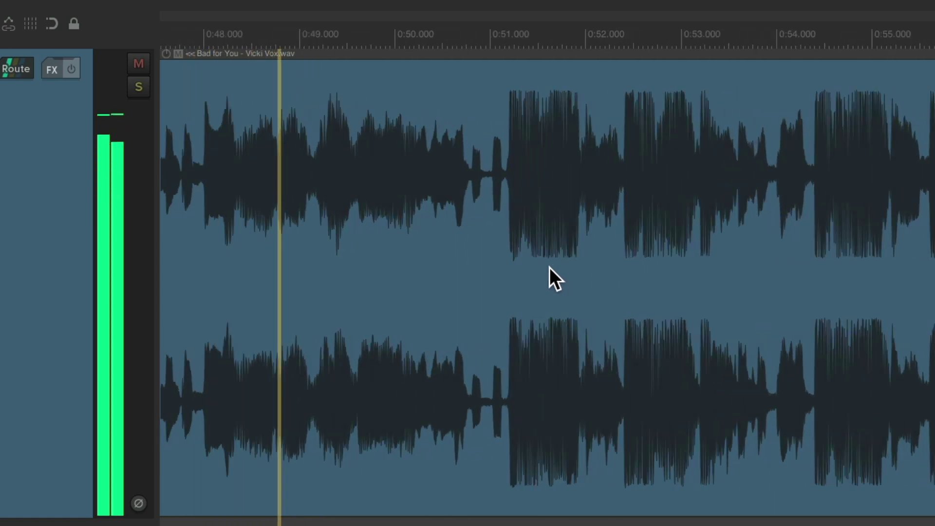
pyautogui.scroll(2, 547, 282)
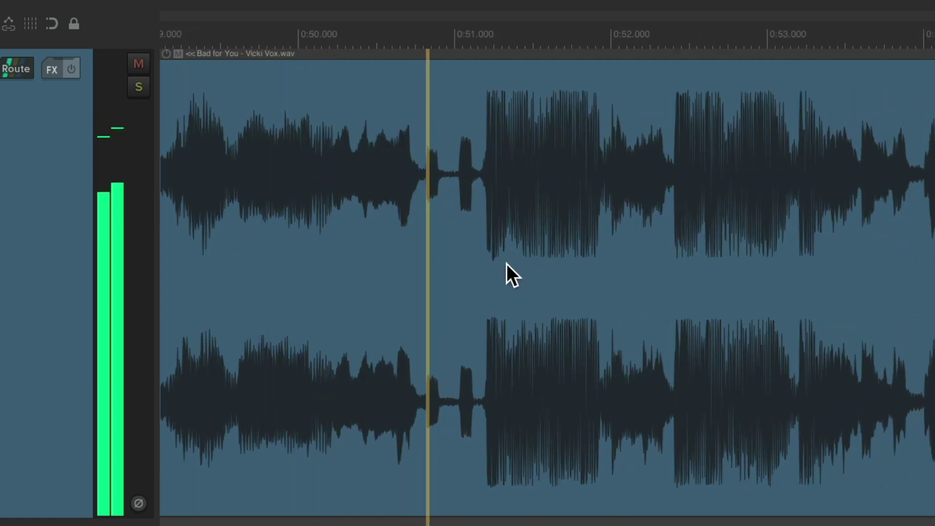
pyautogui.press('space')
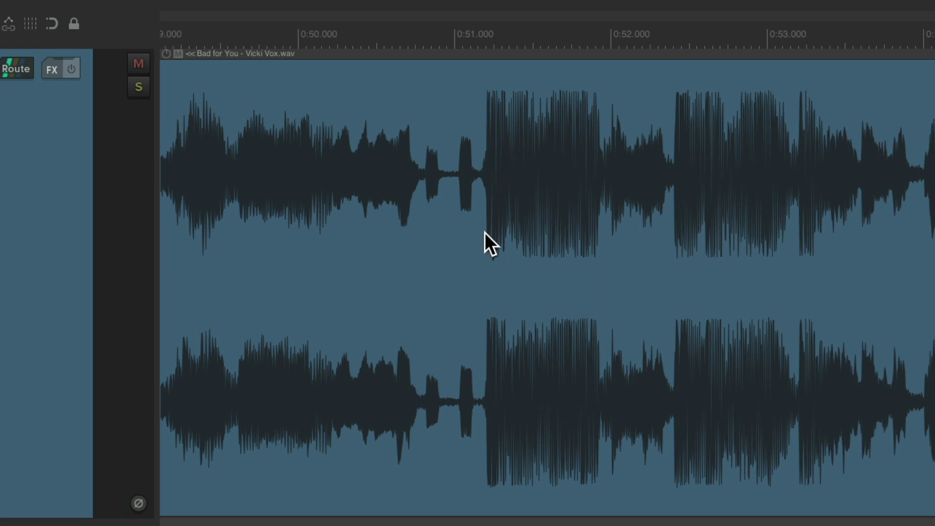
pyautogui.click(286, 33)
pyautogui.press('space')
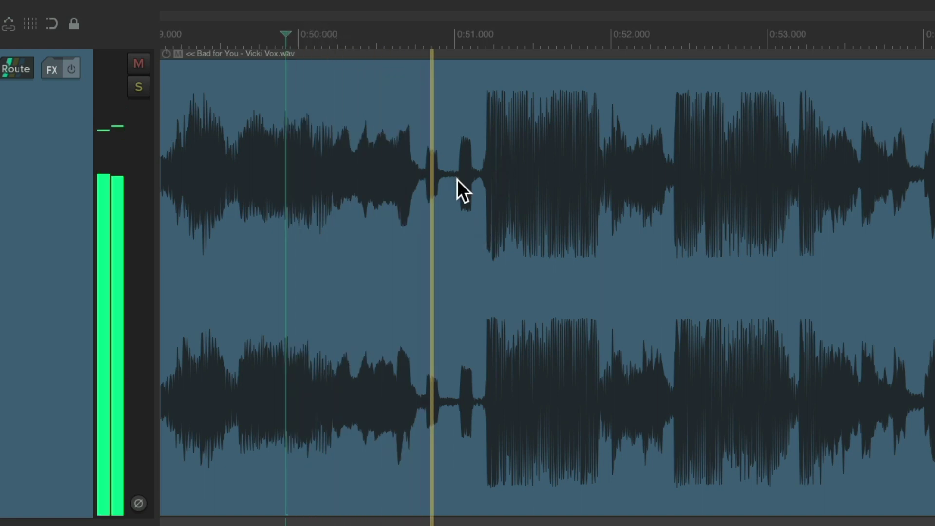
pyautogui.press('space')
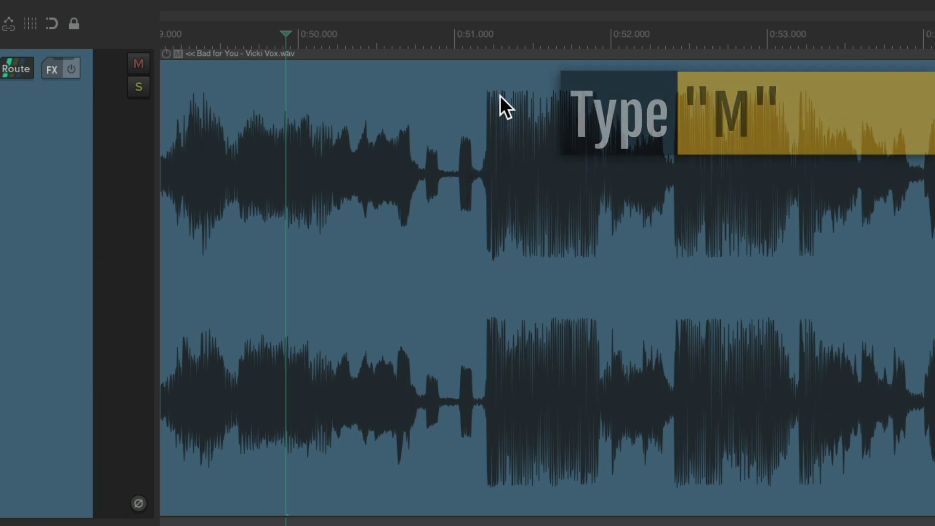
pyautogui.click(477, 33)
pyautogui.press('m')
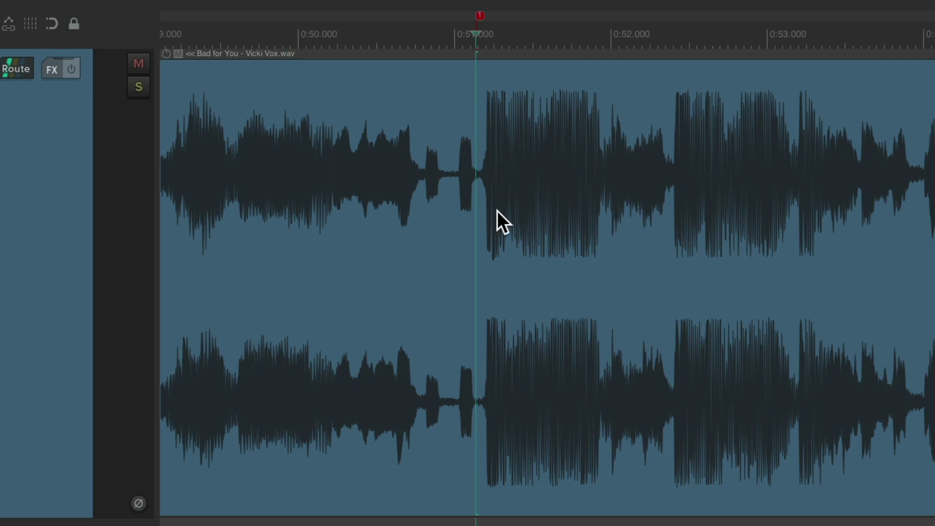
# Find the later chorus kick near 1:42 and drop marker 2 on it
pyautogui.hotkey('ctrl', 'pagedown')
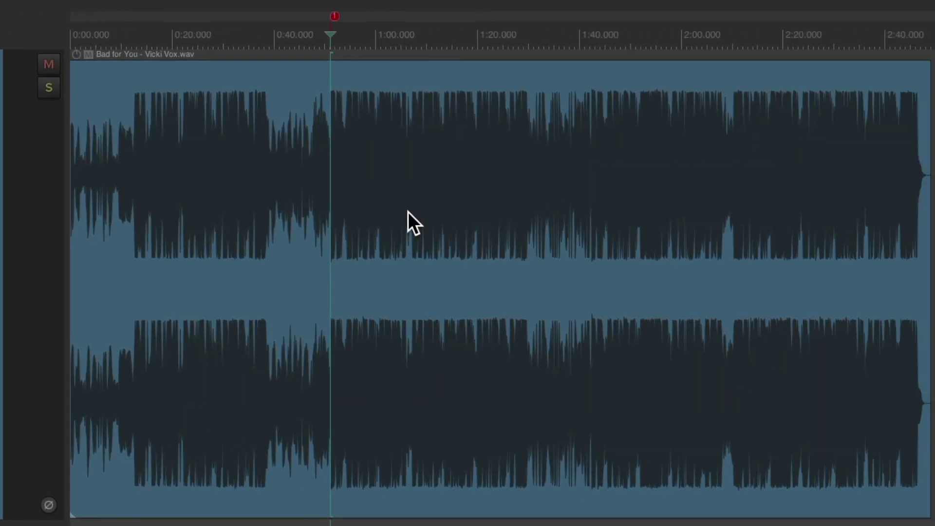
pyautogui.scroll(5, 559, 240)
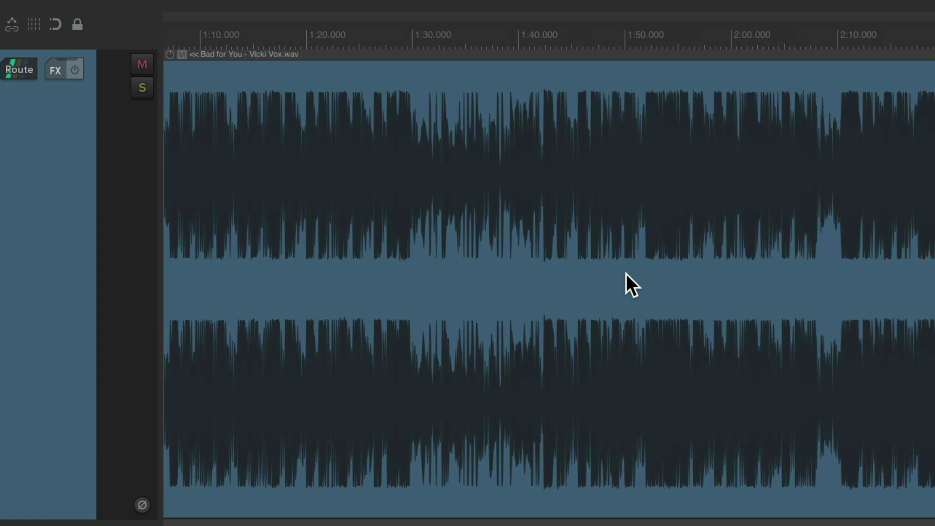
pyautogui.click(476, 40)
pyautogui.press('space')
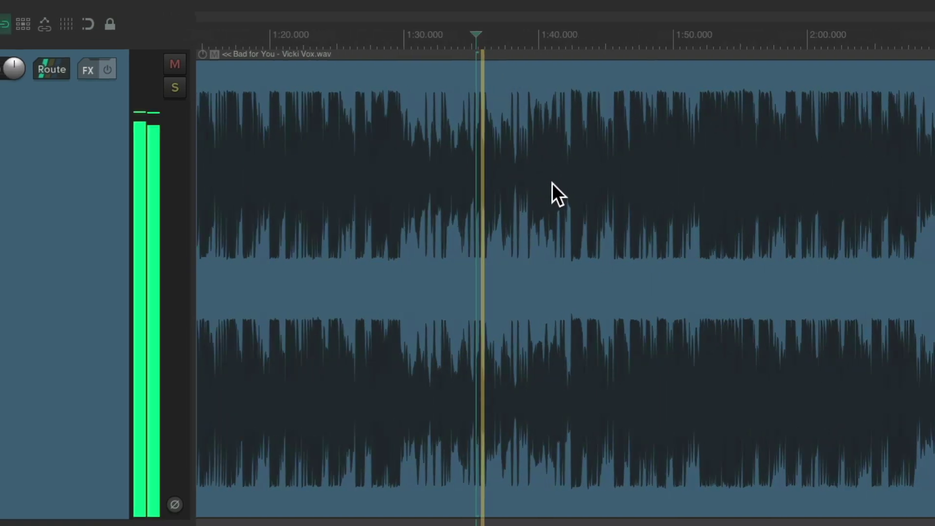
pyautogui.scroll(6, 551, 182)
pyautogui.scroll(1, 577, 185)
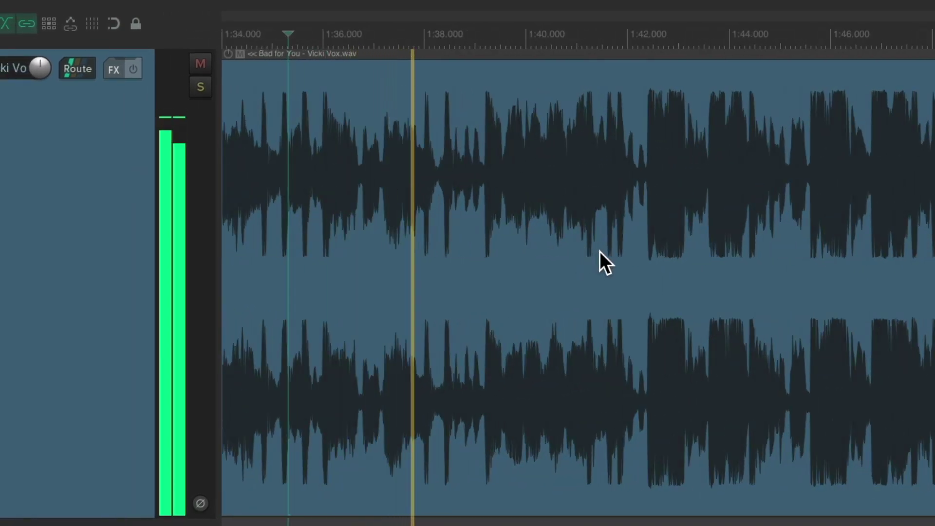
pyautogui.scroll(4, 635, 256)
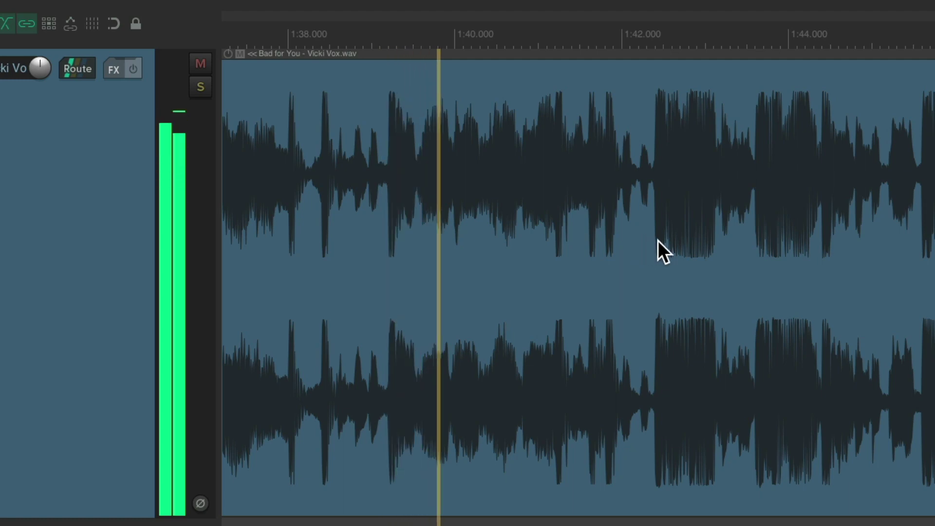
pyautogui.scroll(2, 657, 241)
pyautogui.scroll(3, 643, 241)
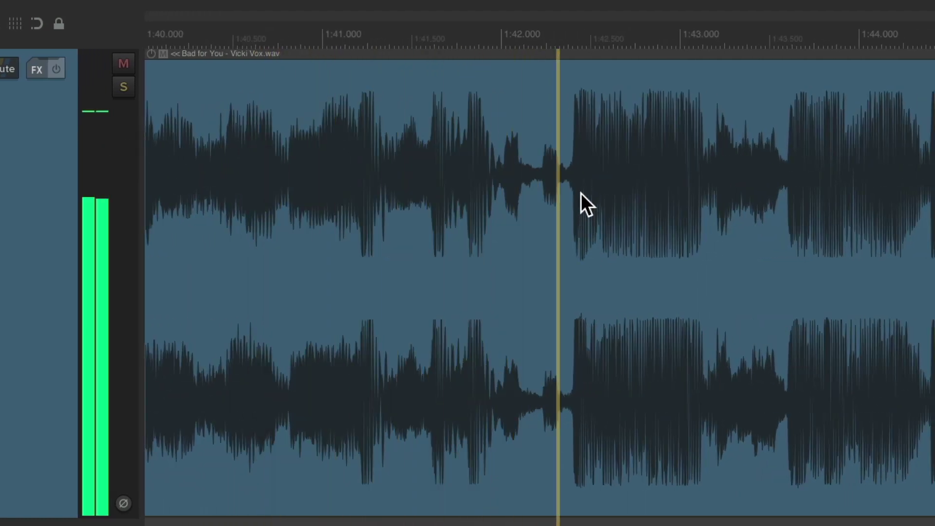
pyautogui.press('space')
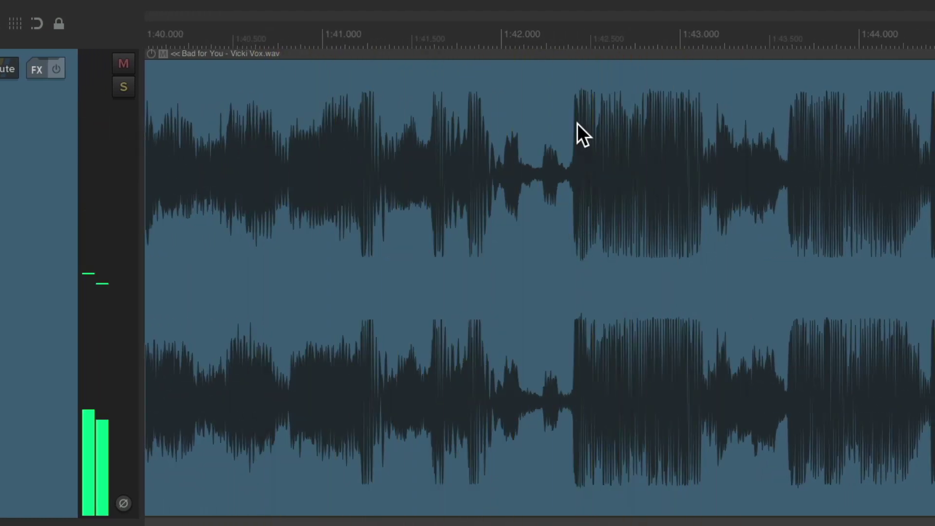
pyautogui.scroll(4, 591, 225)
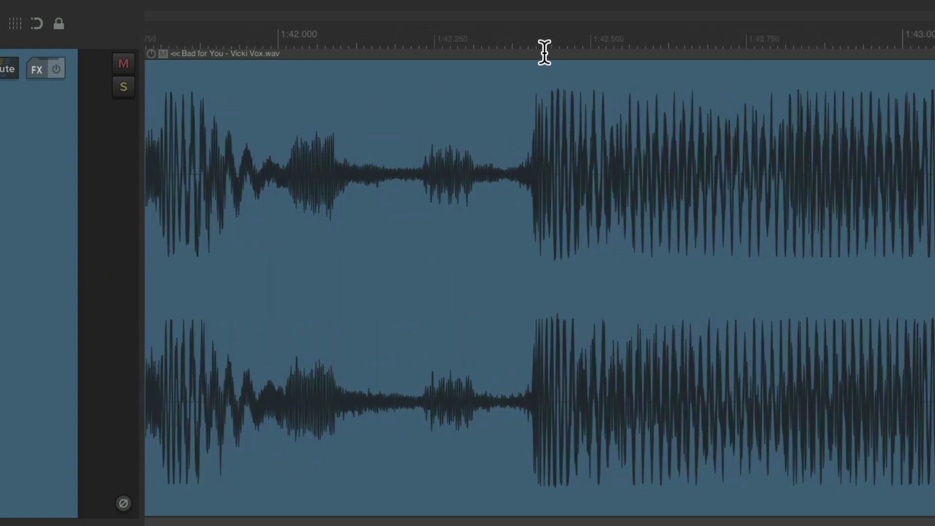
pyautogui.click(519, 36)
pyautogui.press('m')
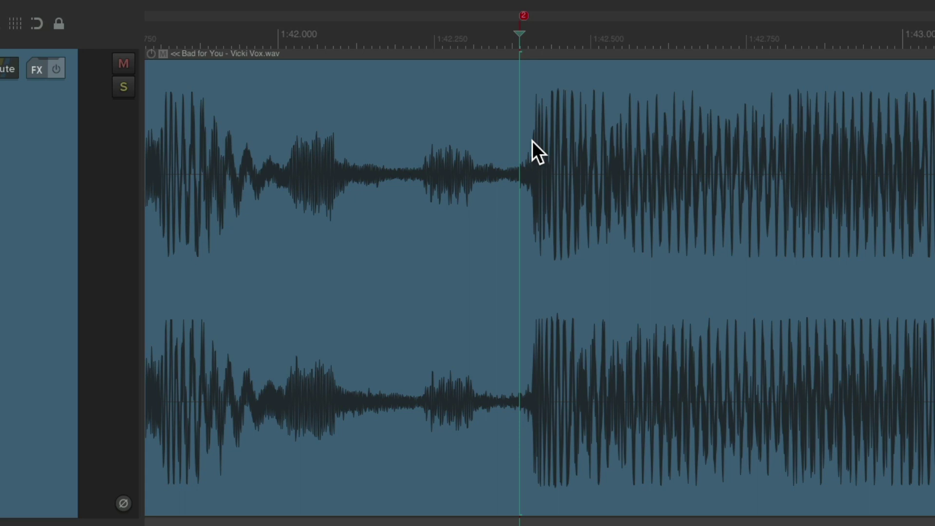
pyautogui.hotkey('ctrl', 'pagedown')
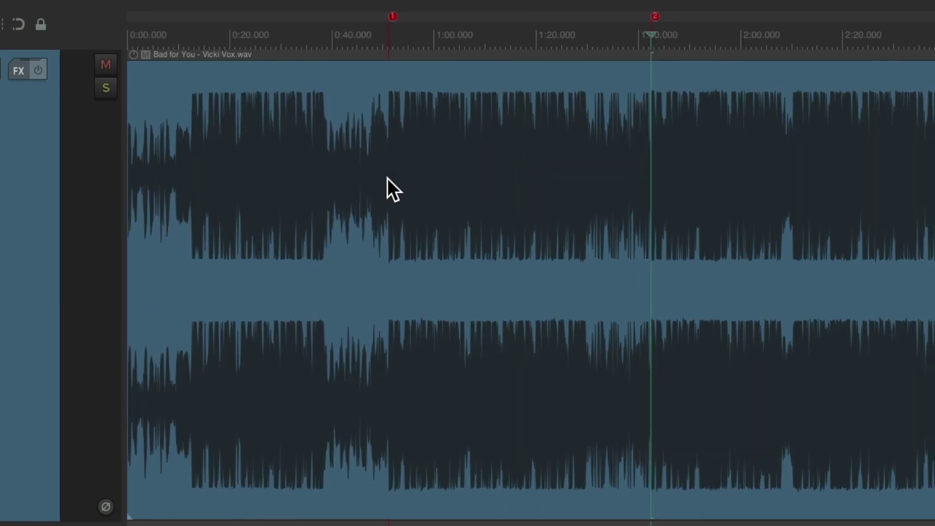
# Split the song item at the first chorus kick near 0:51
pyautogui.scroll(10, 396, 189)
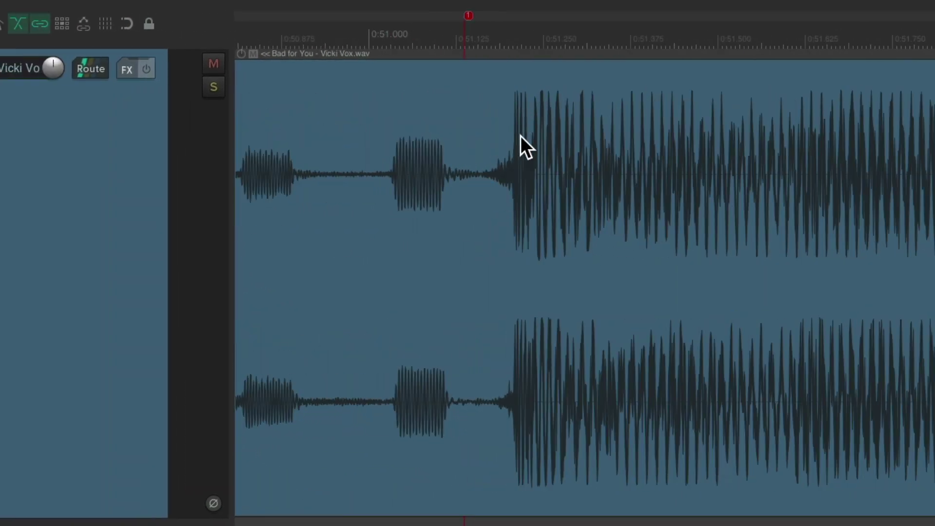
pyautogui.click(389, 34)
pyautogui.press('space')
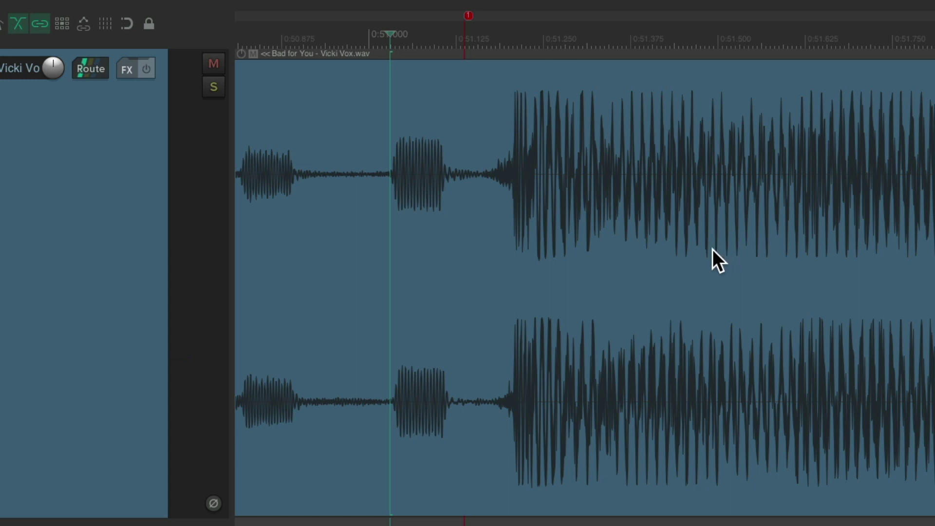
pyautogui.press('s')
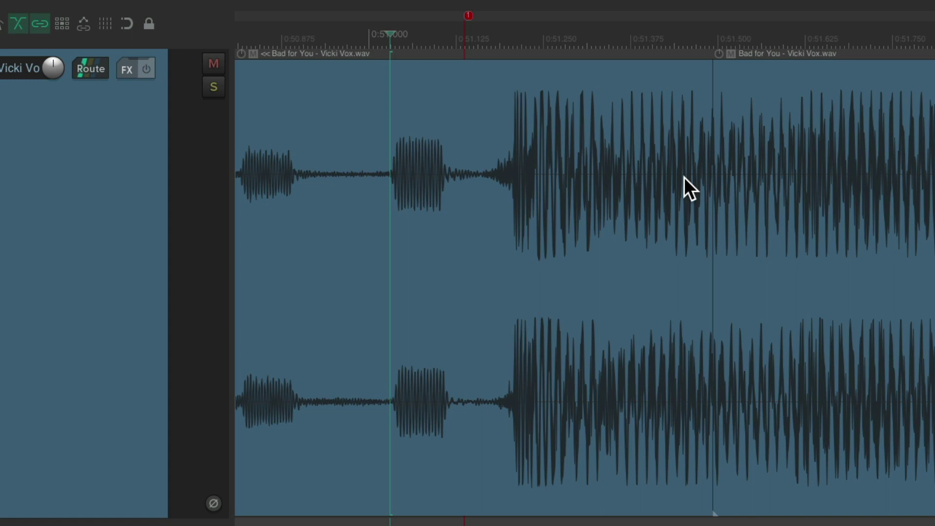
# Split the item at marker 2 near 1:42 and delete the middle section
pyautogui.scroll(-10, 684, 177)
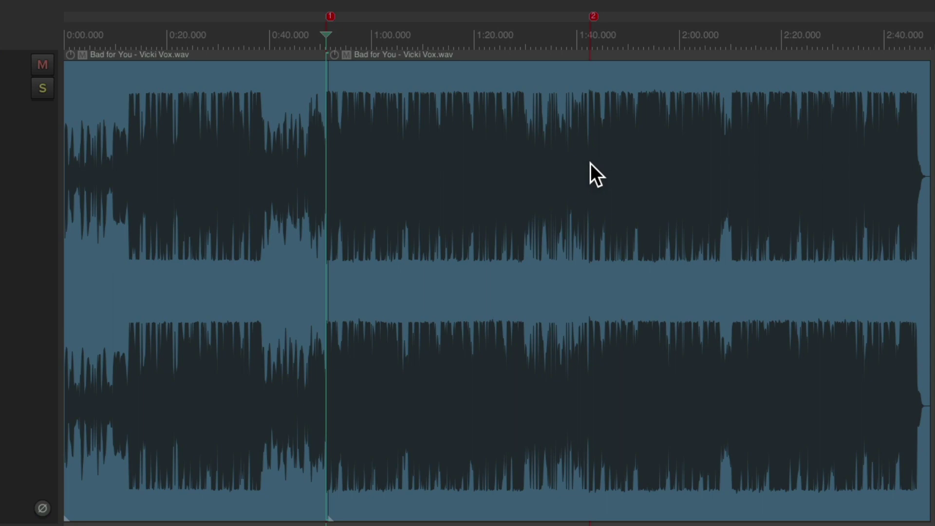
pyautogui.scroll(10, 591, 163)
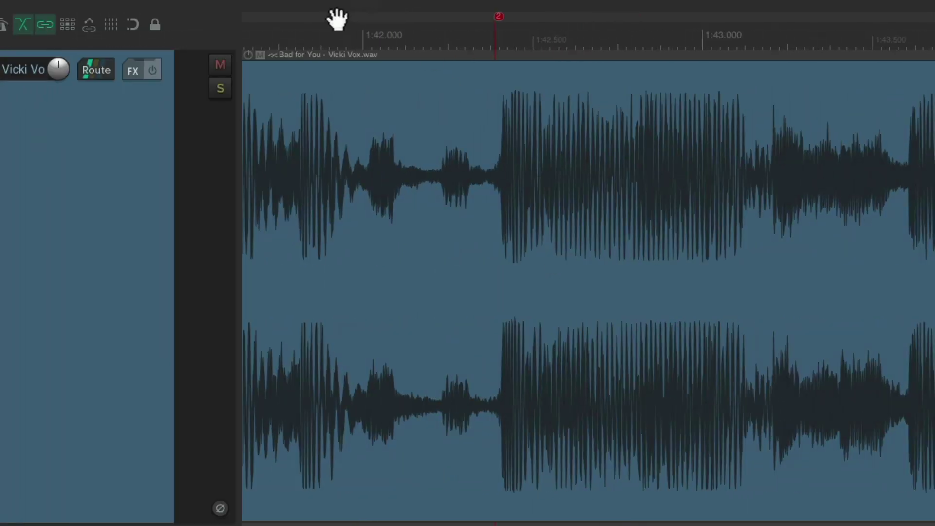
pyautogui.click(337, 21)
pyautogui.press('space')
pyautogui.press('space')
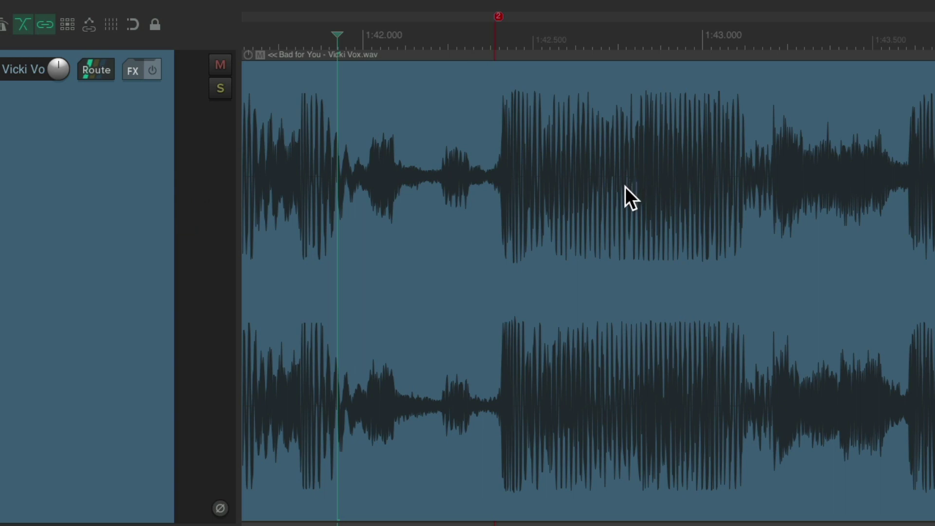
pyautogui.press('space')
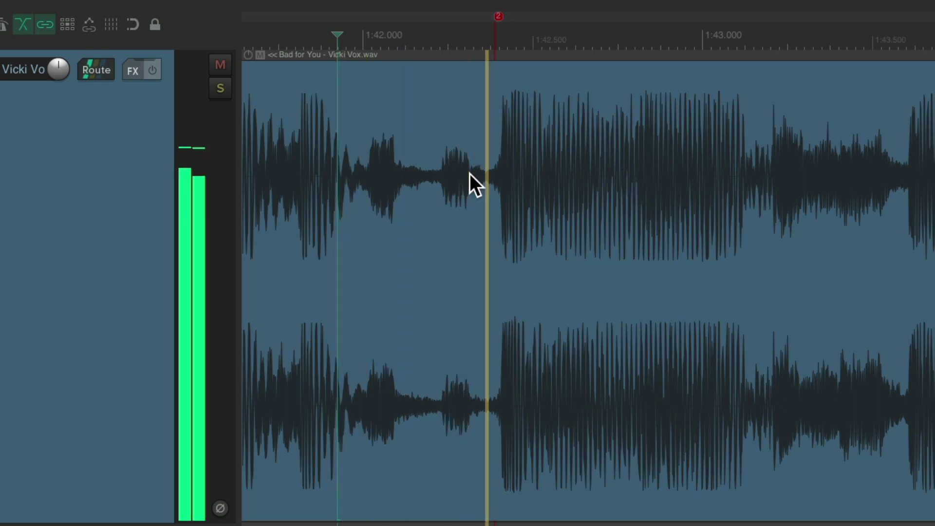
pyautogui.press('space')
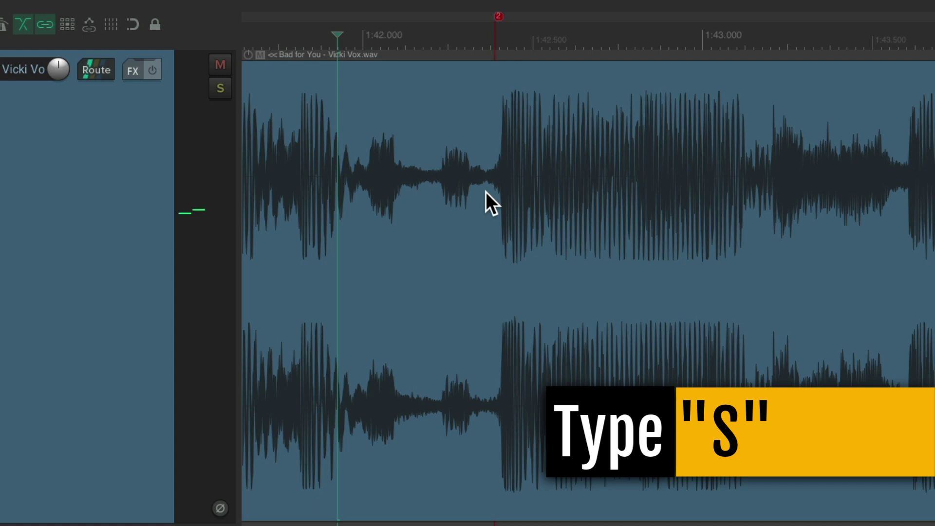
pyautogui.press('s')
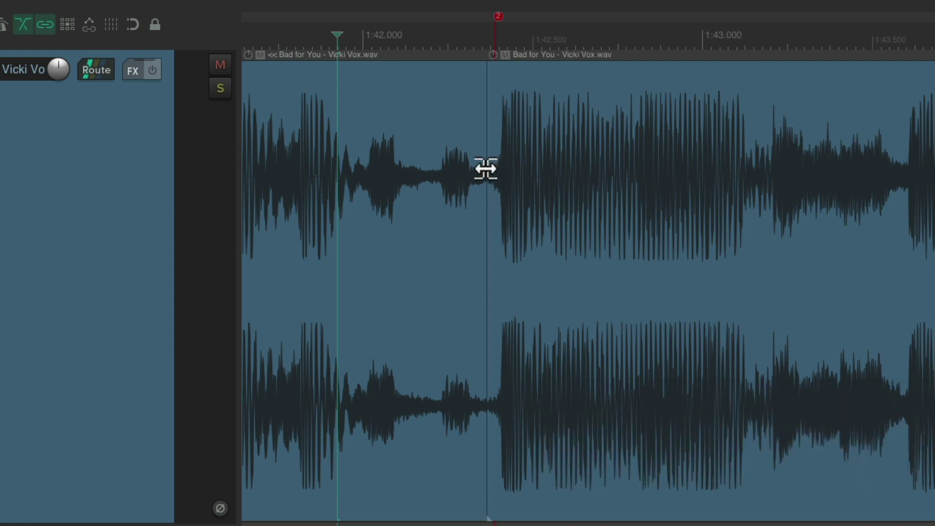
pyautogui.click(415, 156)
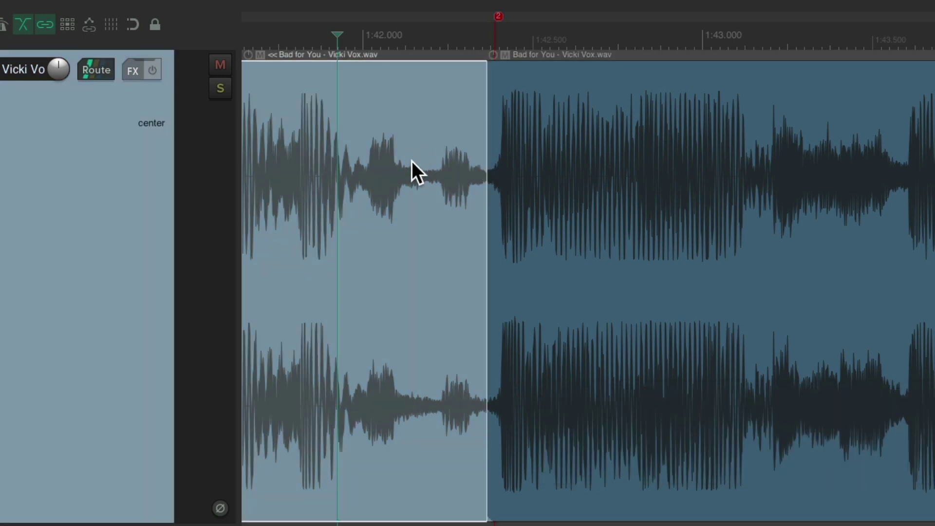
pyautogui.press('Delete')
# Slide the later chorus item left to sit just after the first part near 0:51.5
pyautogui.hotkey('ctrl', 'pagedown')
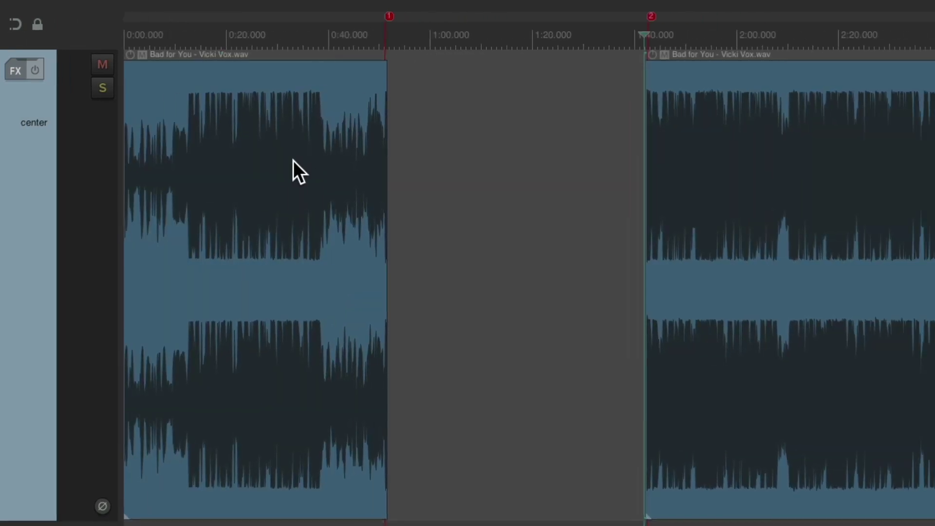
pyautogui.moveTo(603, 112); pyautogui.dragTo(476, 276)
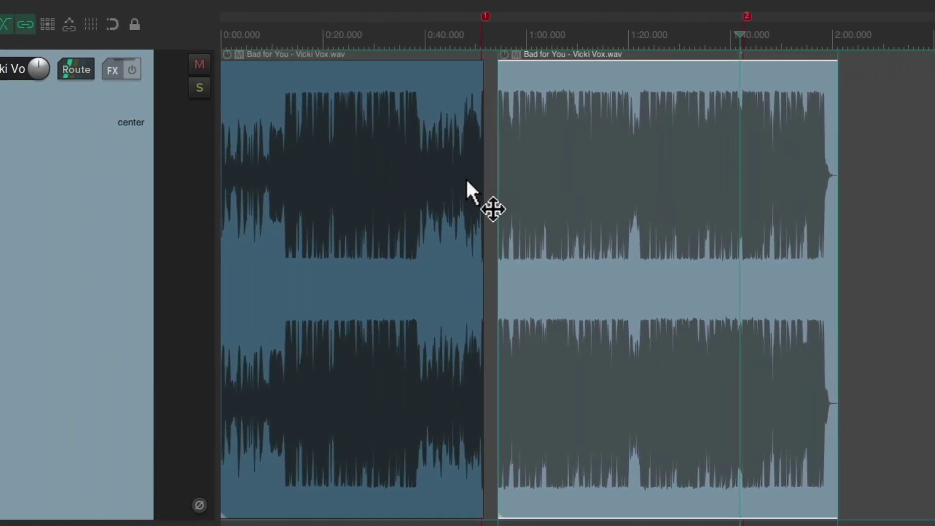
pyautogui.scroll(10, 477, 277)
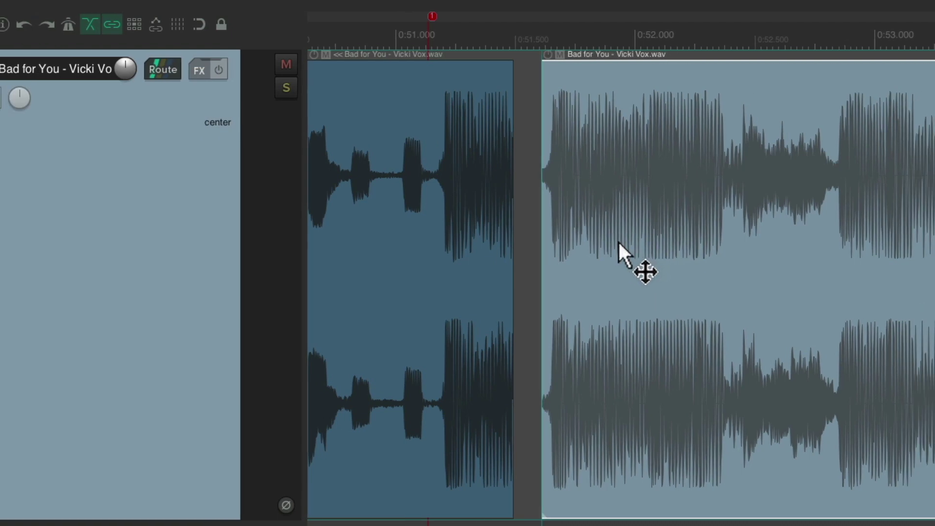
pyautogui.moveTo(618, 240); pyautogui.dragTo(604, 242)
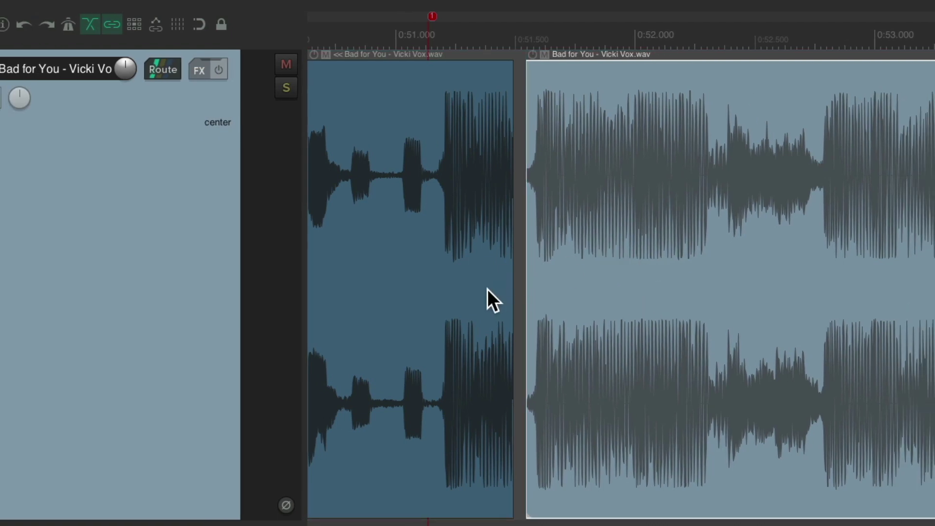
pyautogui.scroll(5, 487, 288)
pyautogui.scroll(-2, 585, 290)
pyautogui.scroll(-1, 558, 305)
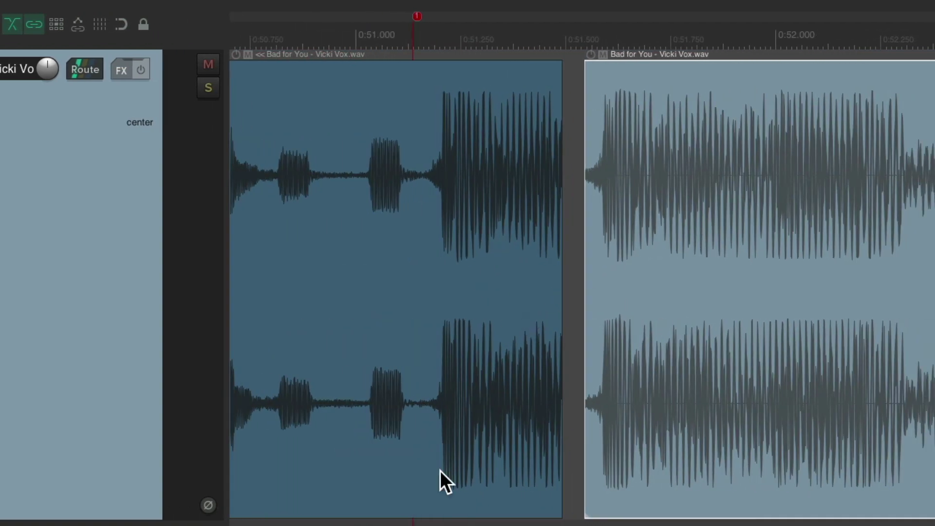
# Audition the join twice from just before it
pyautogui.click(374, 522)
pyautogui.press('space')
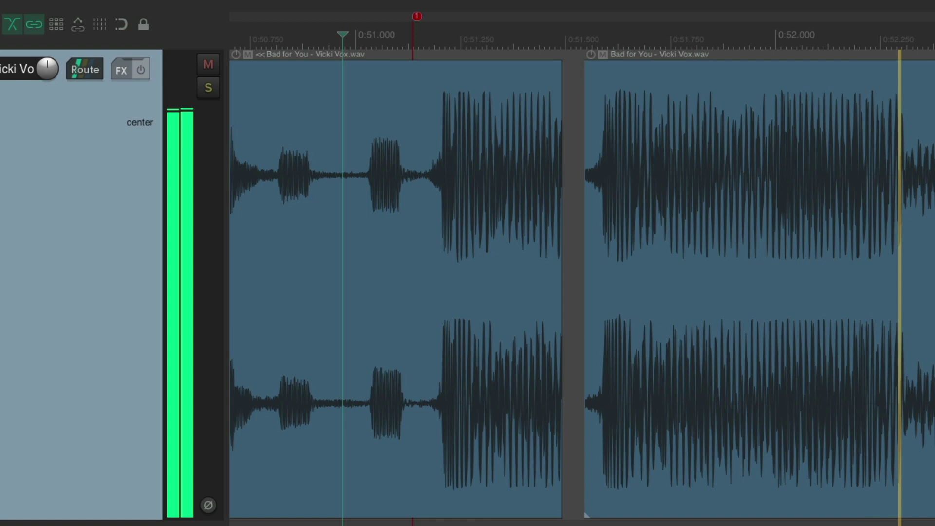
pyautogui.press('space')
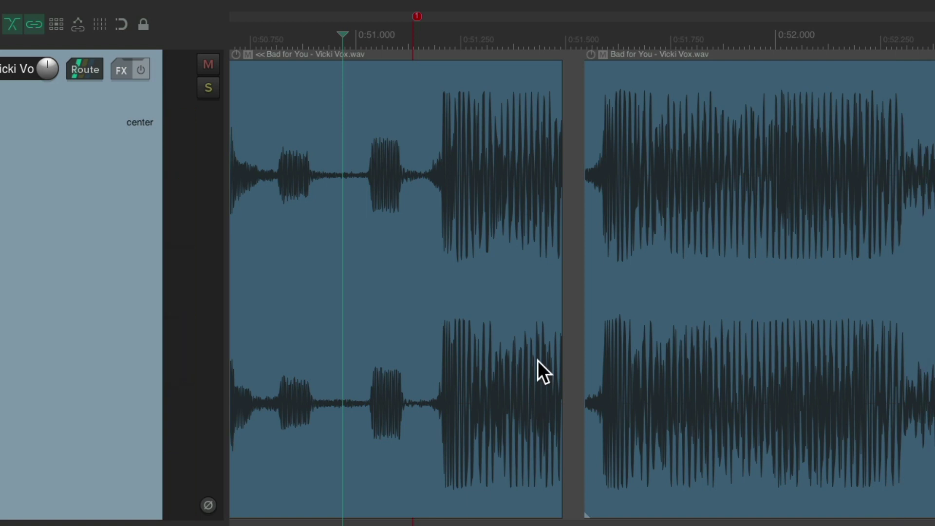
pyautogui.press('space')
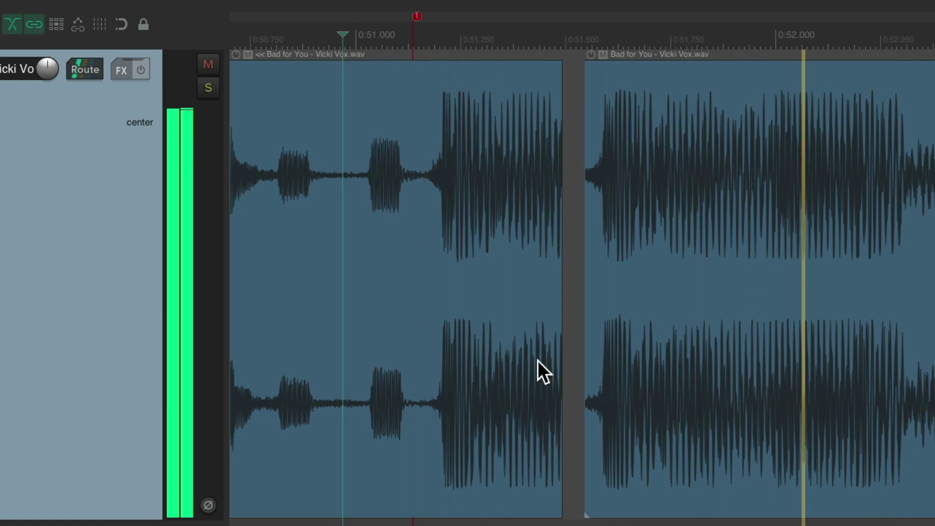
pyautogui.press('space')
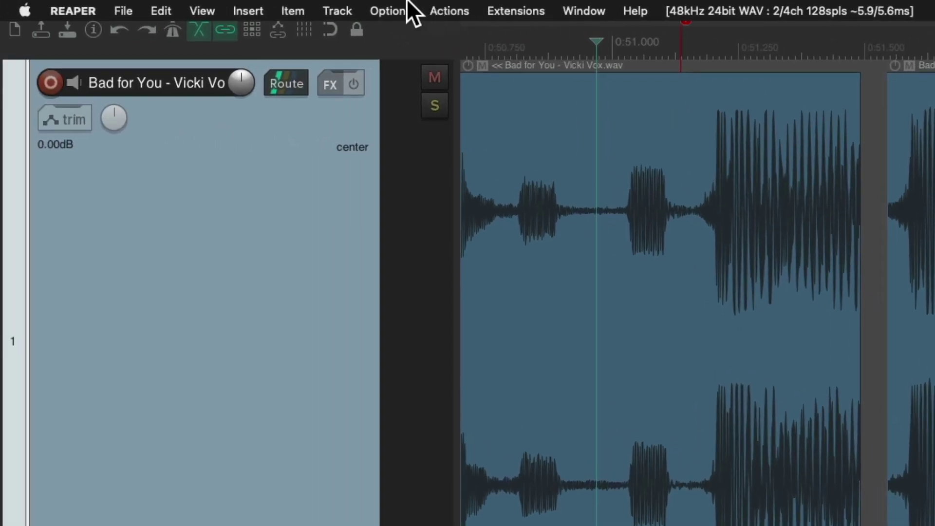
# Uncheck 'Auto-crossfade media items when editing' and 'Trim content behind media items when editing' in Options
pyautogui.click(390, 10)
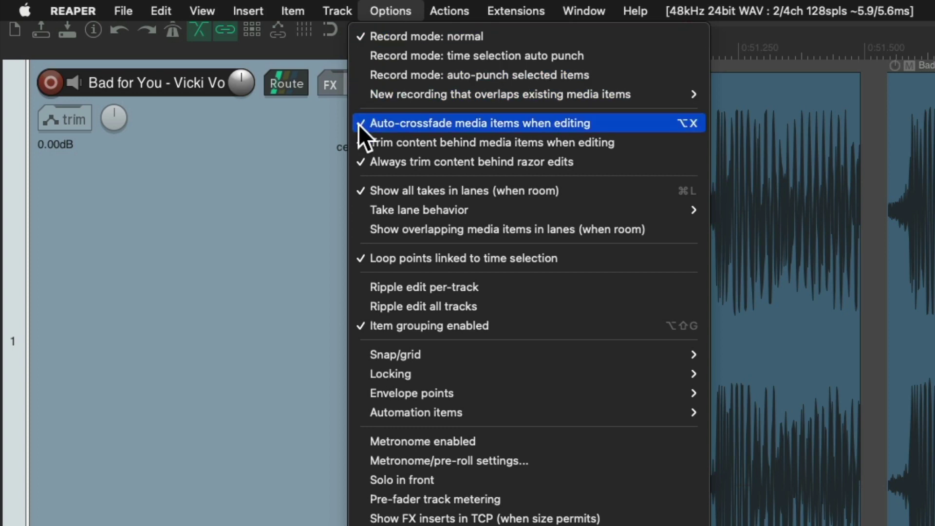
pyautogui.click(360, 124)
pyautogui.click(385, 11)
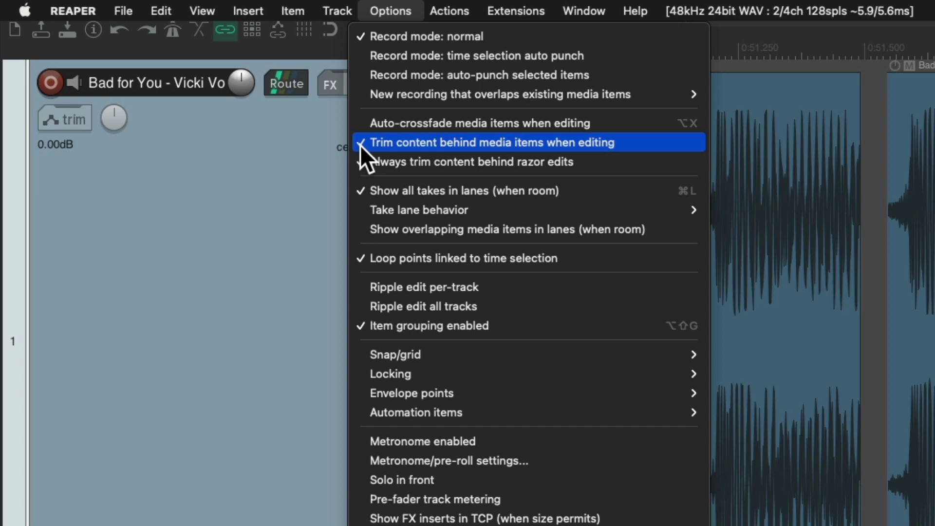
pyautogui.click(360, 145)
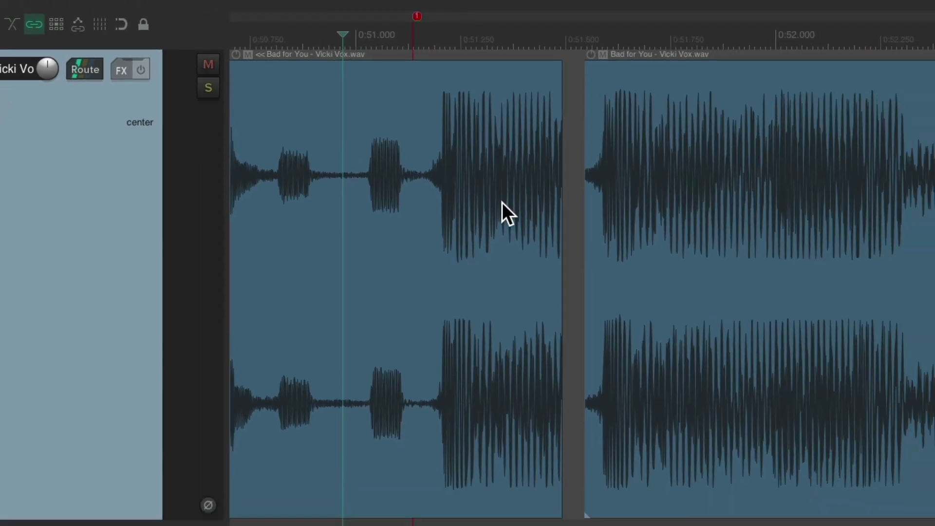
# Drag the second item over the first's end, aligning its kick with the first kick near 0:51.2
pyautogui.scroll(5, 501, 203)
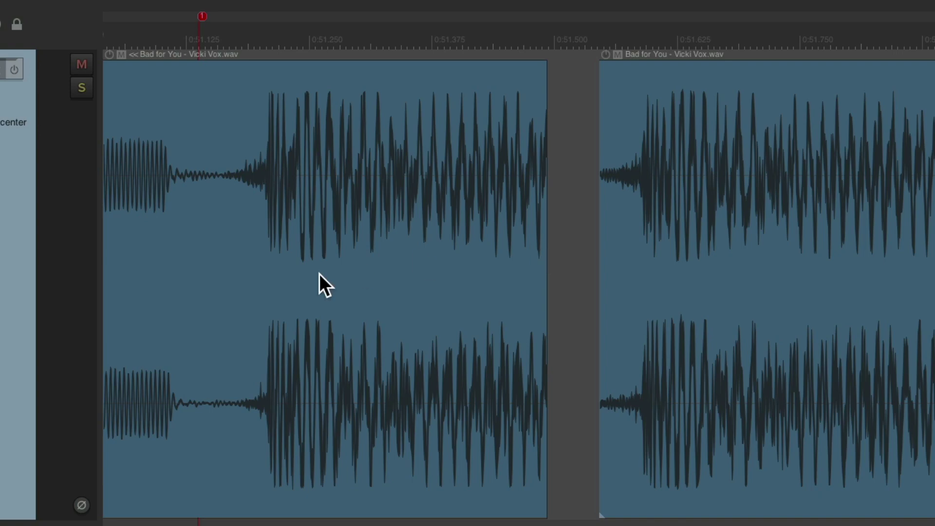
pyautogui.scroll(2, 320, 274)
pyautogui.moveTo(863, 195); pyautogui.dragTo(790, 184)
pyautogui.moveTo(724, 186); pyautogui.dragTo(398, 166)
pyautogui.scroll(3, 337, 265)
pyautogui.scroll(2, 337, 265)
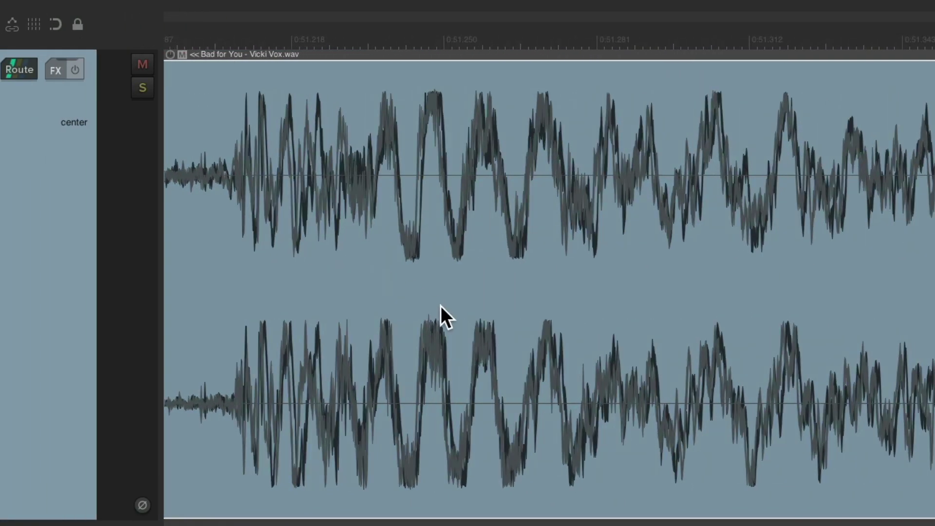
pyautogui.hscroll(-3, 463, 308)
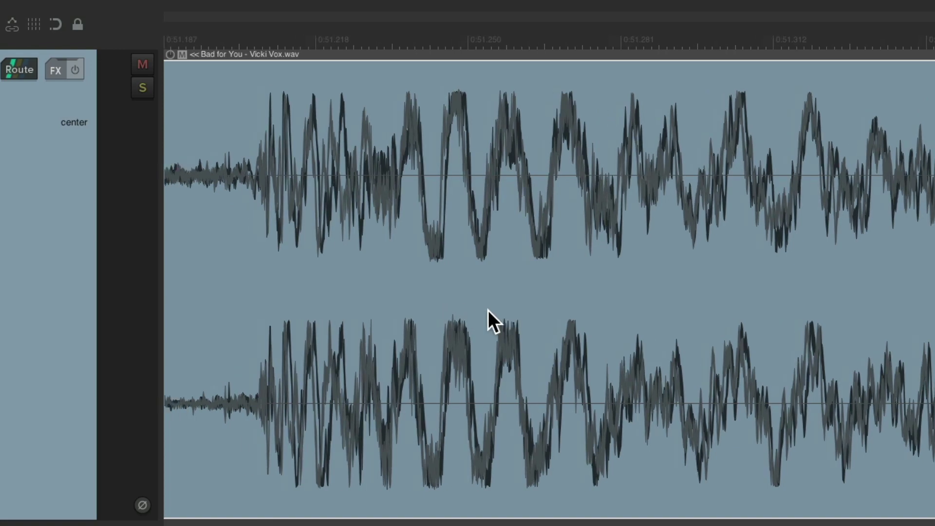
pyautogui.moveTo(507, 185)
pyautogui.mouseDown()
pyautogui.moveTo(572, 194)
pyautogui.moveTo(520, 192)
pyautogui.mouseUp()
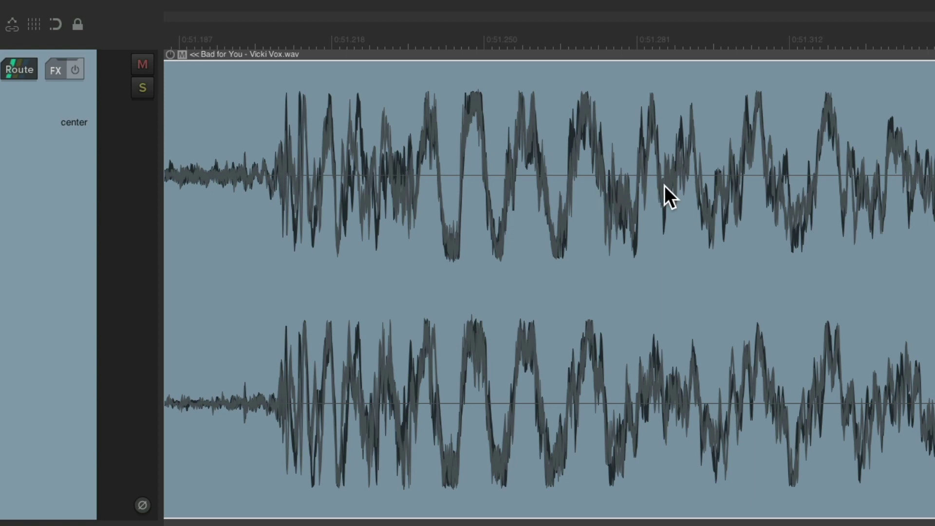
pyautogui.scroll(-10, 498, 216)
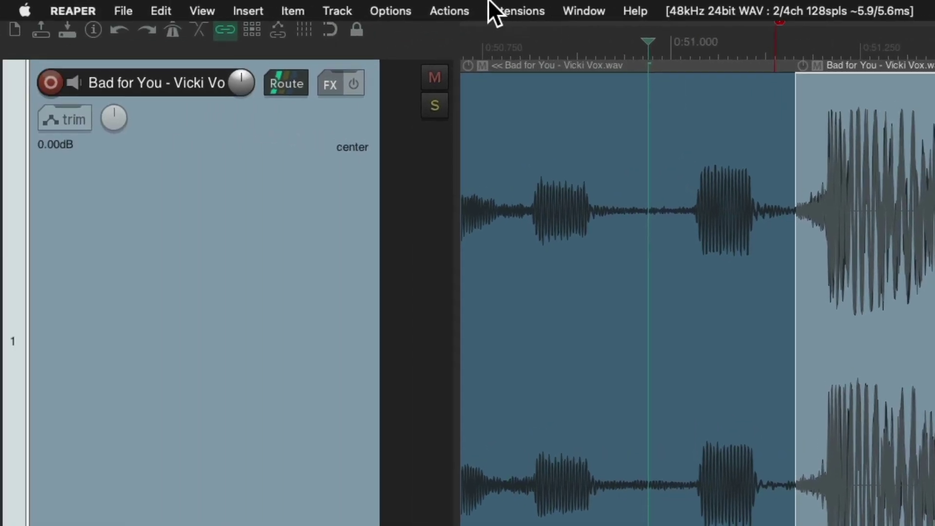
# Re-check 'Auto-crossfade media items when editing' and 'Trim content behind media items when editing' in Options
pyautogui.click(392, 8)
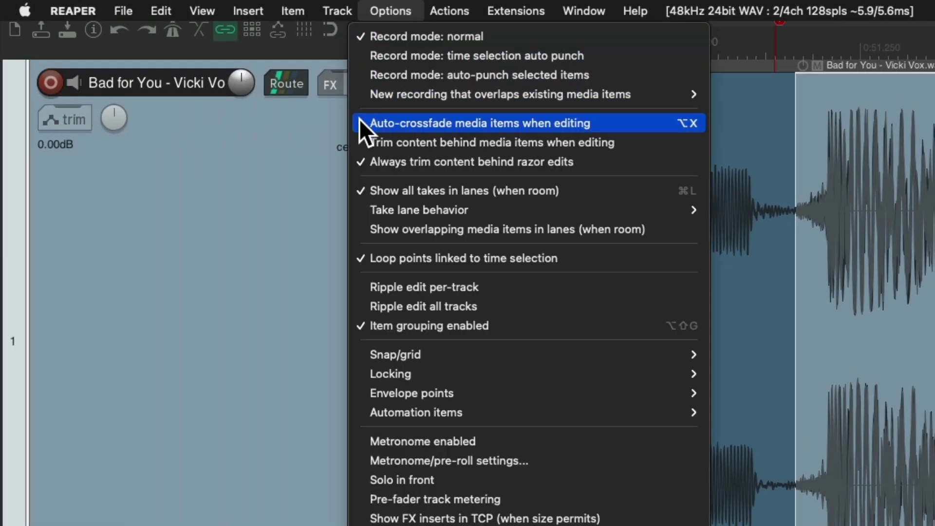
pyautogui.click(358, 123)
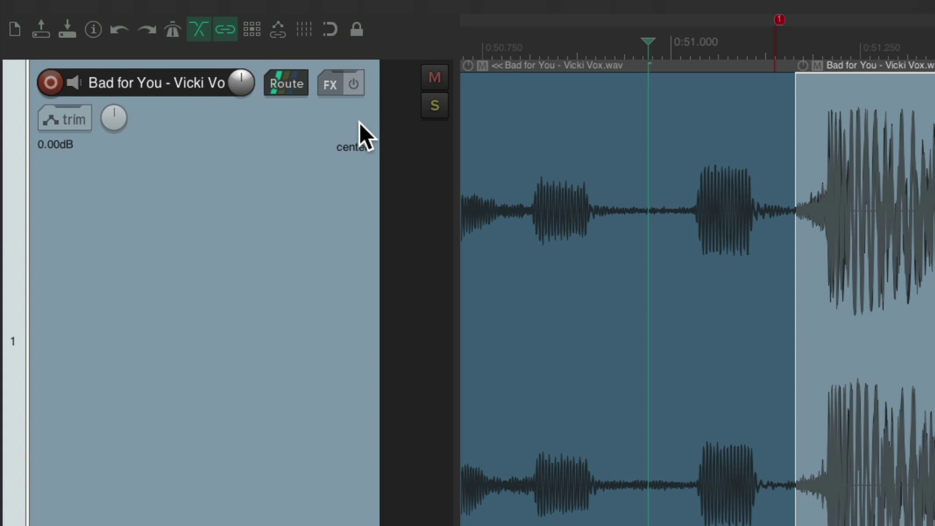
pyautogui.click(391, 11)
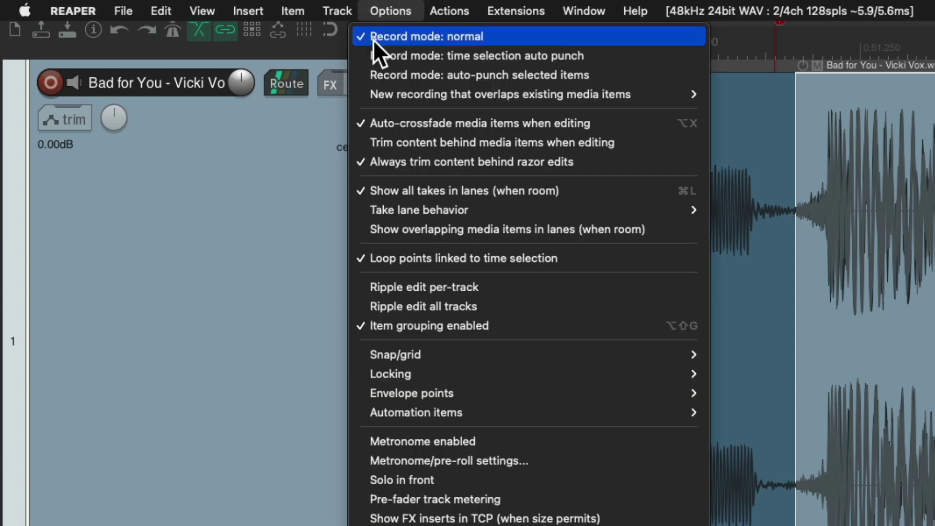
pyautogui.click(361, 142)
# Shorten the crossfade between the two items and shift it to just before the second item's kick
pyautogui.scroll(3, 574, 397)
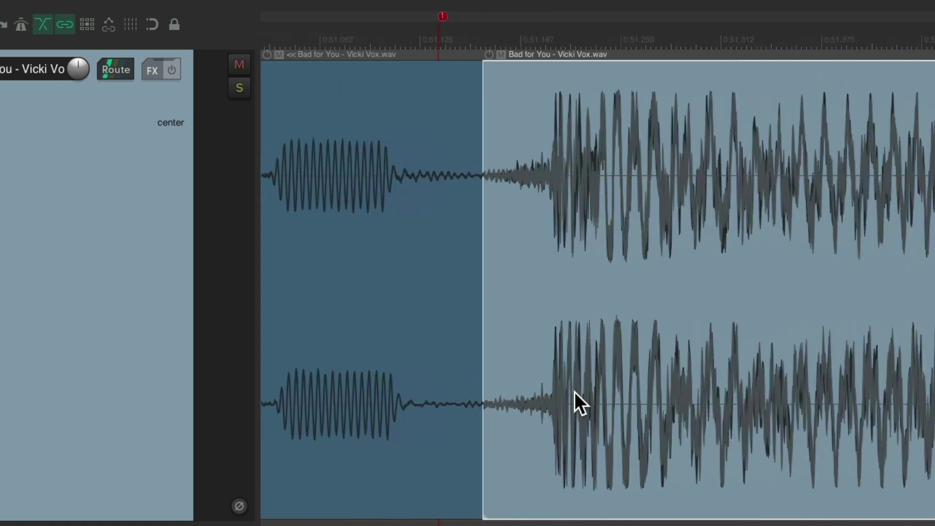
pyautogui.scroll(2, 574, 392)
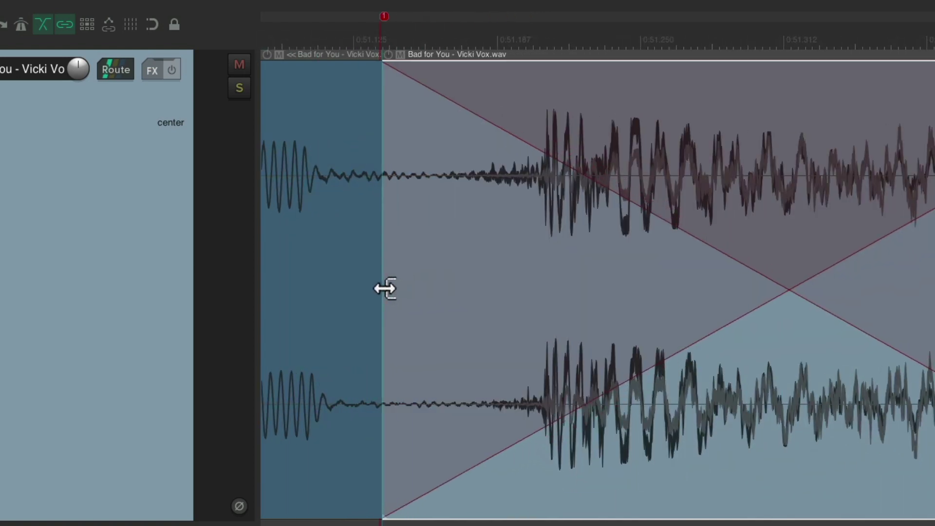
pyautogui.scroll(-4, 572, 307)
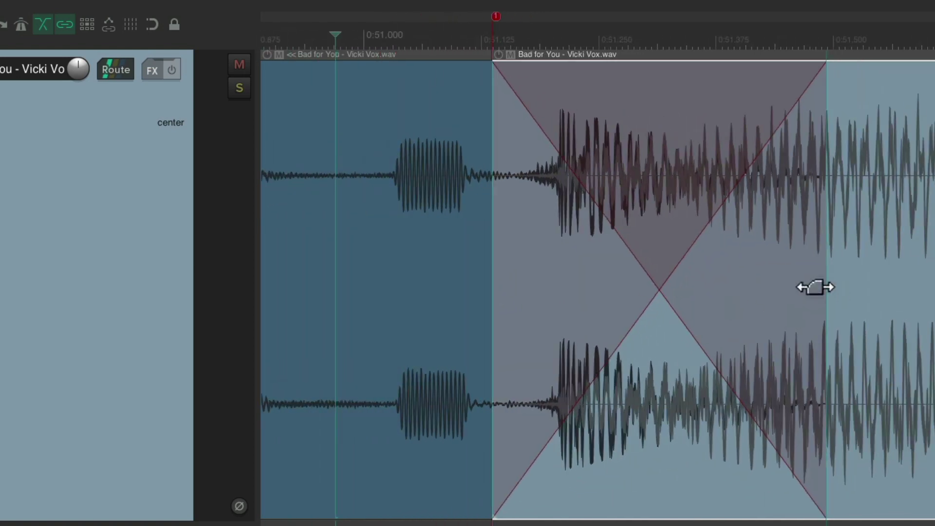
pyautogui.moveTo(813, 285); pyautogui.dragTo(433, 359)
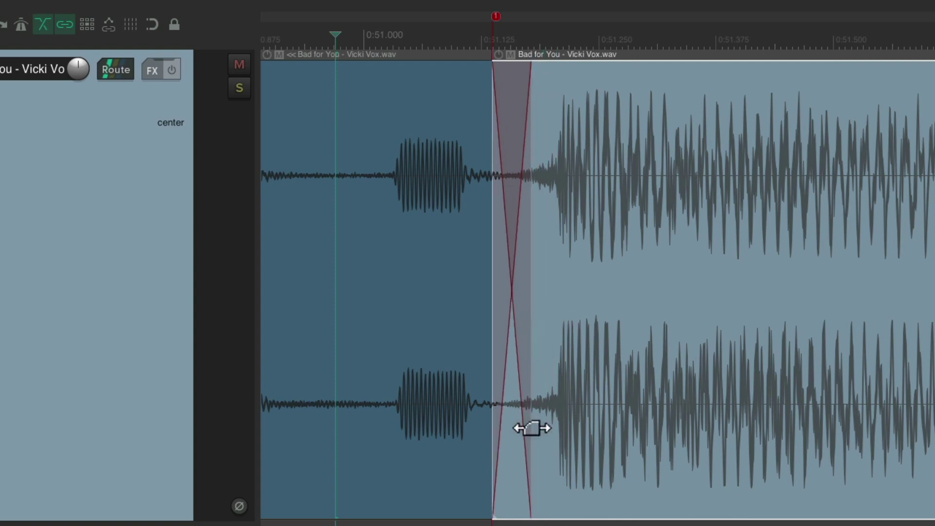
pyautogui.scroll(5, 536, 418)
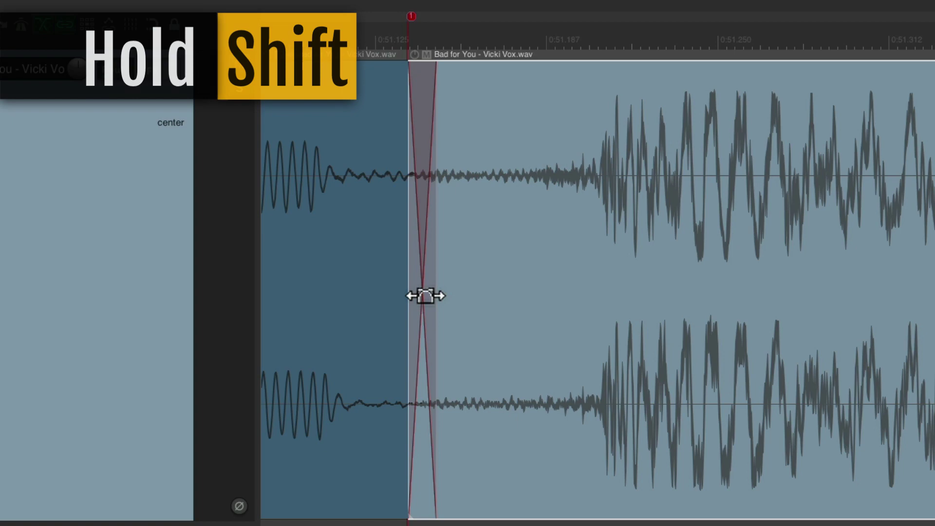
pyautogui.moveTo(419, 288); pyautogui.dragTo(589, 285)
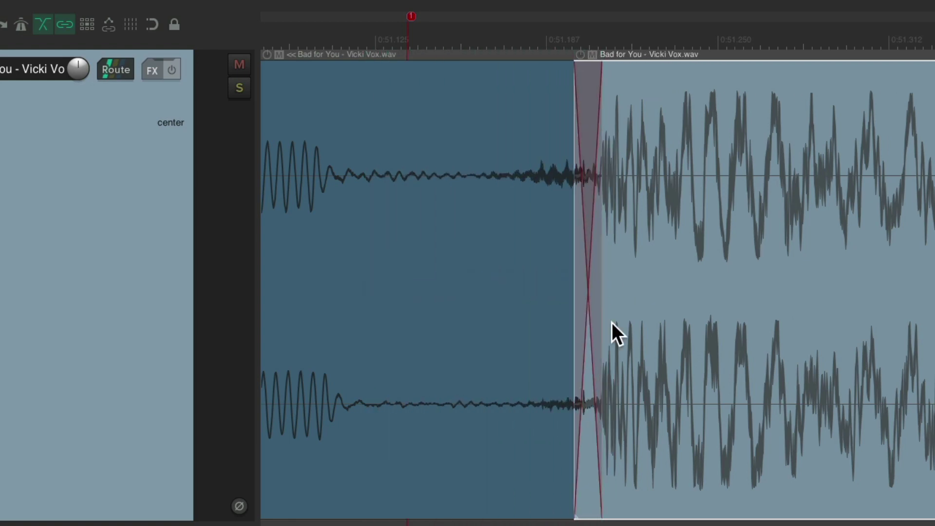
# Audition the crossfaded edit from just before the join
pyautogui.scroll(-4, 613, 333)
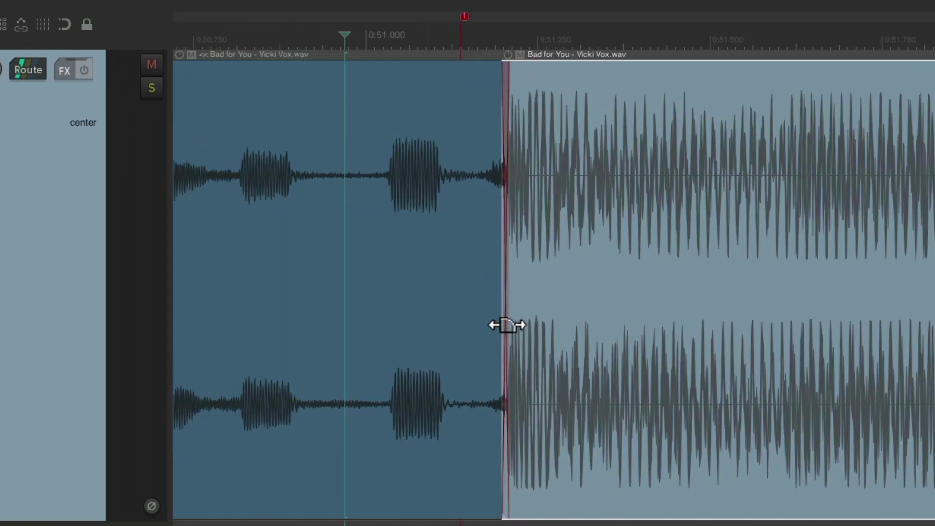
pyautogui.click(240, 42)
pyautogui.press('space')
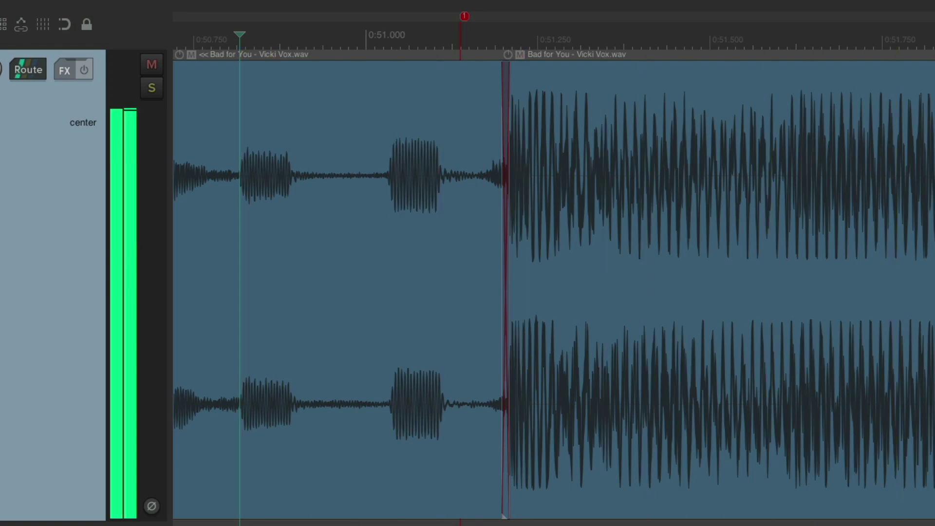
pyautogui.scroll(-2, 531, 428)
pyautogui.press('space')
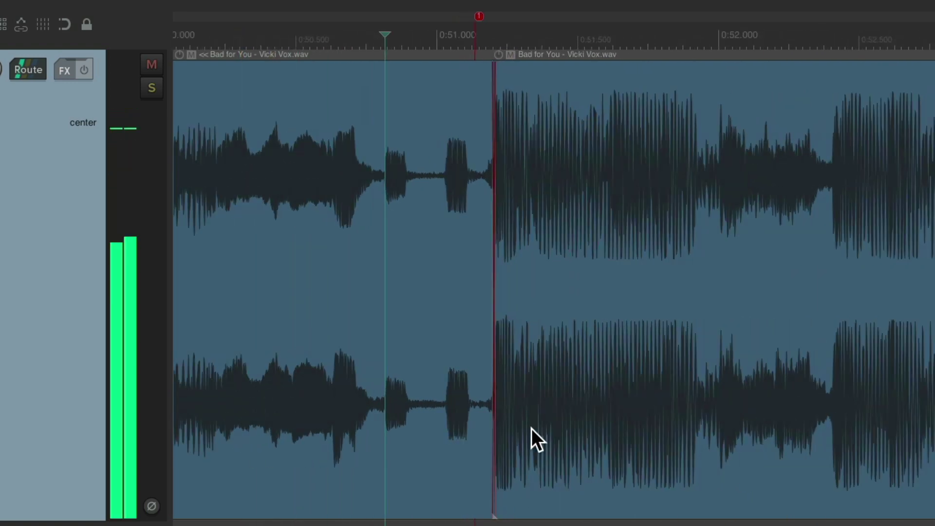
# Try extending the first item further into the chorus, then pull the join back before the kick
pyautogui.moveTo(494, 313); pyautogui.dragTo(831, 319)
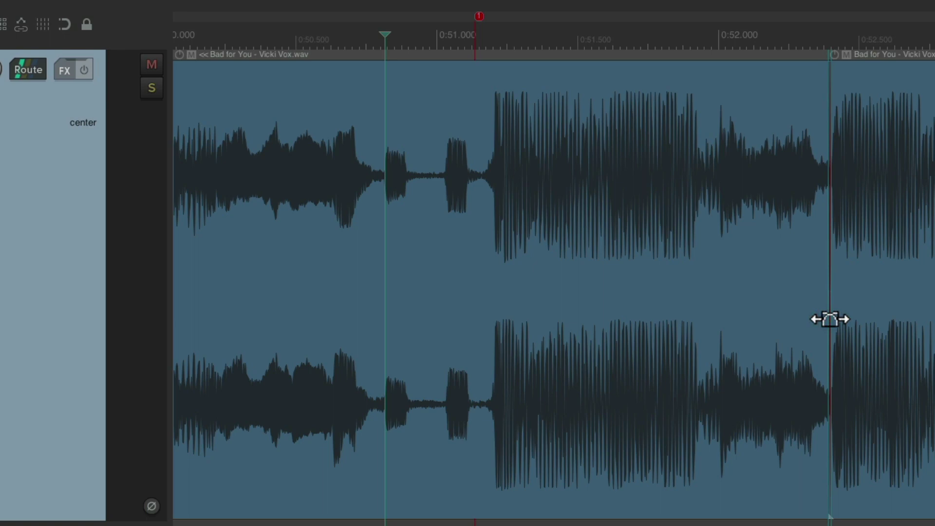
pyautogui.press('space')
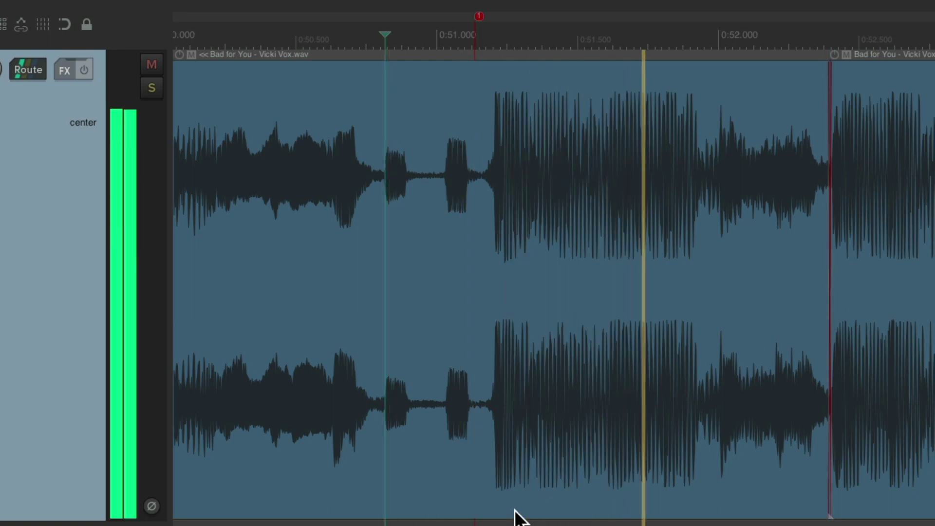
pyautogui.press('space')
pyautogui.moveTo(828, 348); pyautogui.dragTo(480, 385)
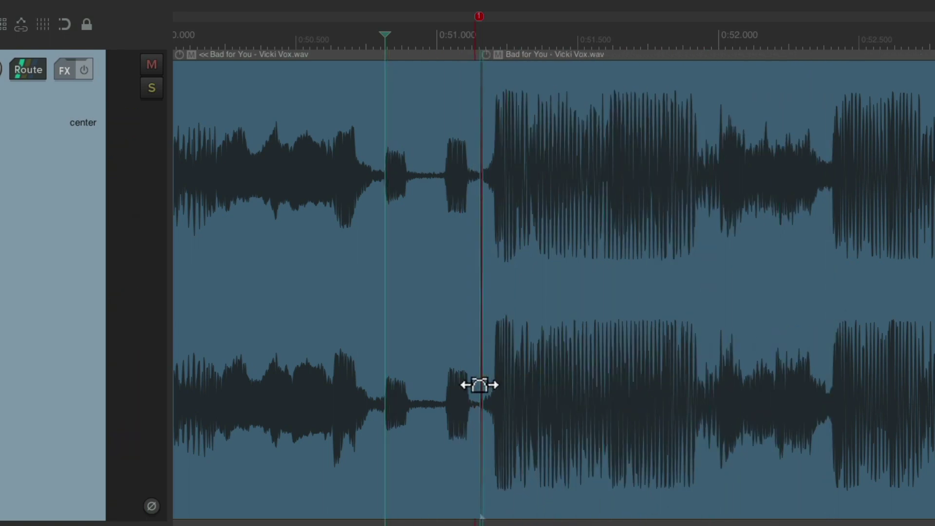
pyautogui.scroll(8, 492, 400)
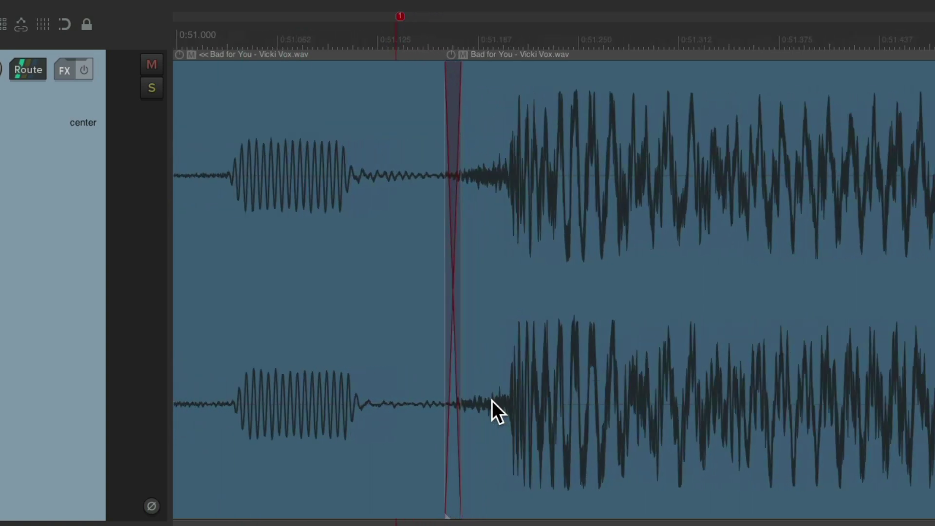
pyautogui.moveTo(455, 359); pyautogui.dragTo(426, 374)
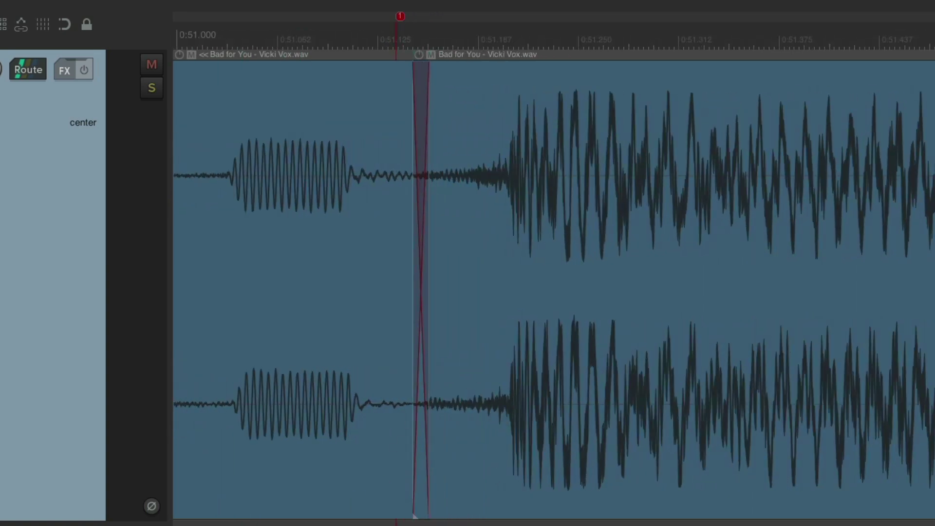
# Move the crossfade later, right before the kick, and listen to the join
pyautogui.press('space')
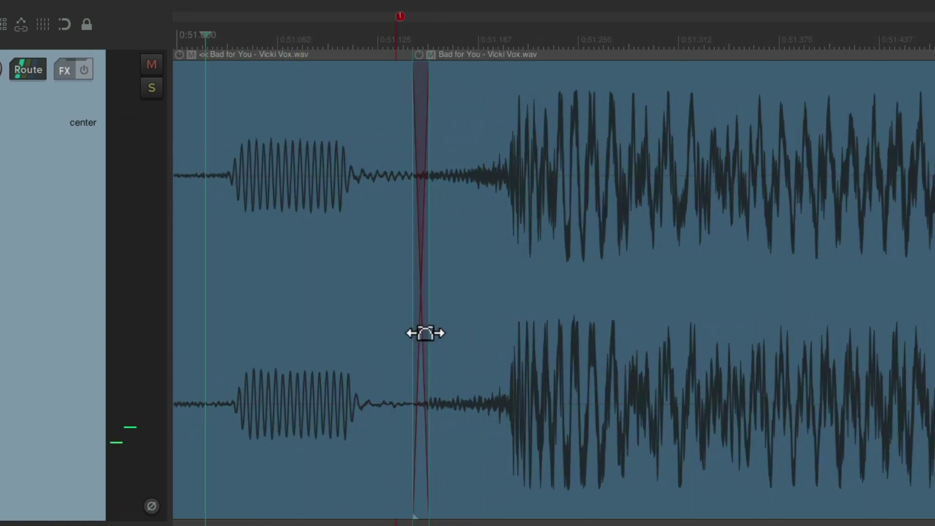
pyautogui.moveTo(426, 331); pyautogui.dragTo(506, 337)
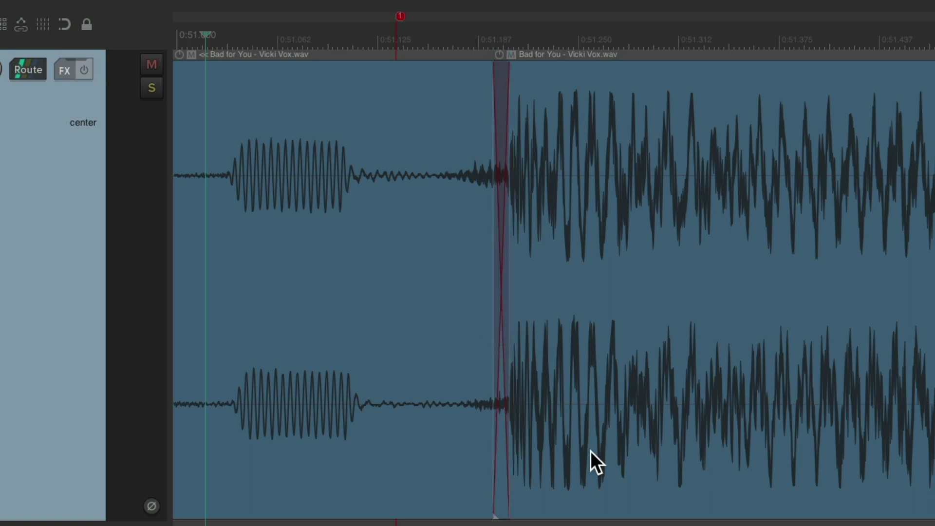
pyautogui.scroll(-3, 625, 264)
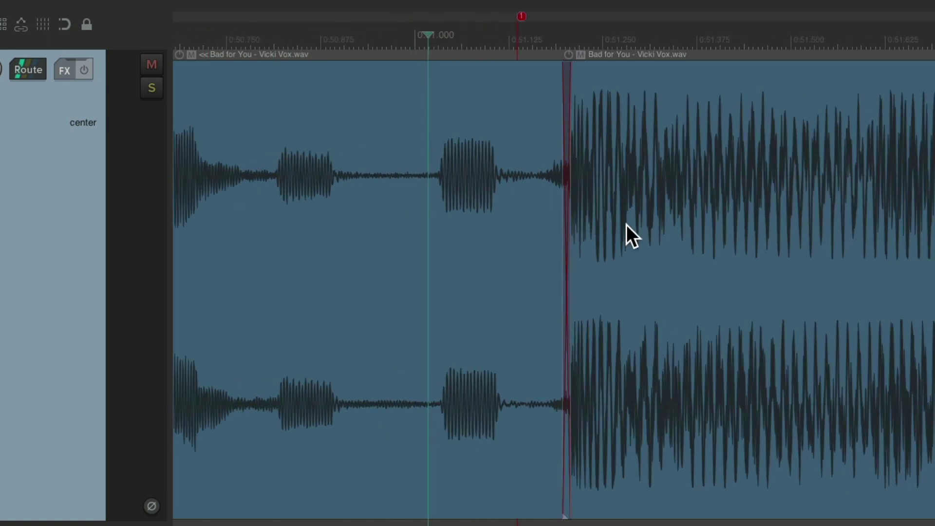
pyautogui.scroll(-3, 626, 224)
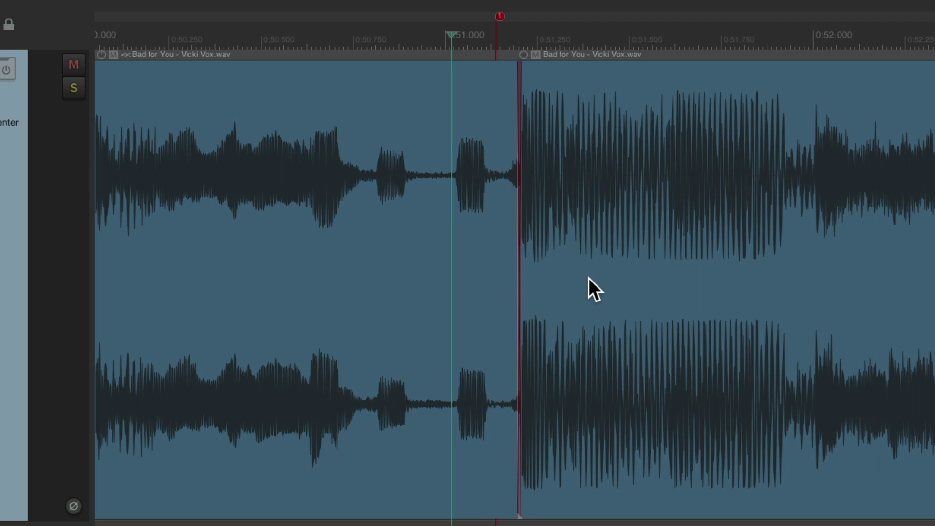
pyautogui.click(272, 511)
pyautogui.press('space')
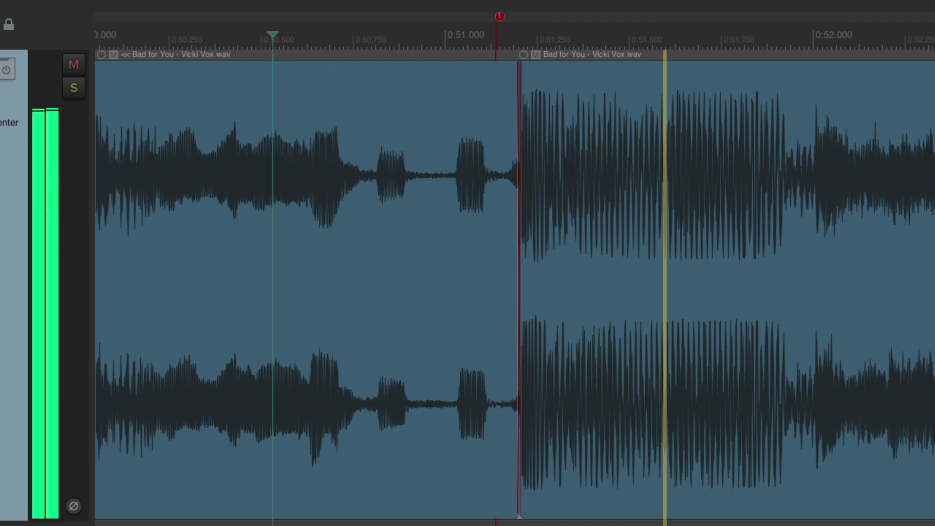
pyautogui.press('space')
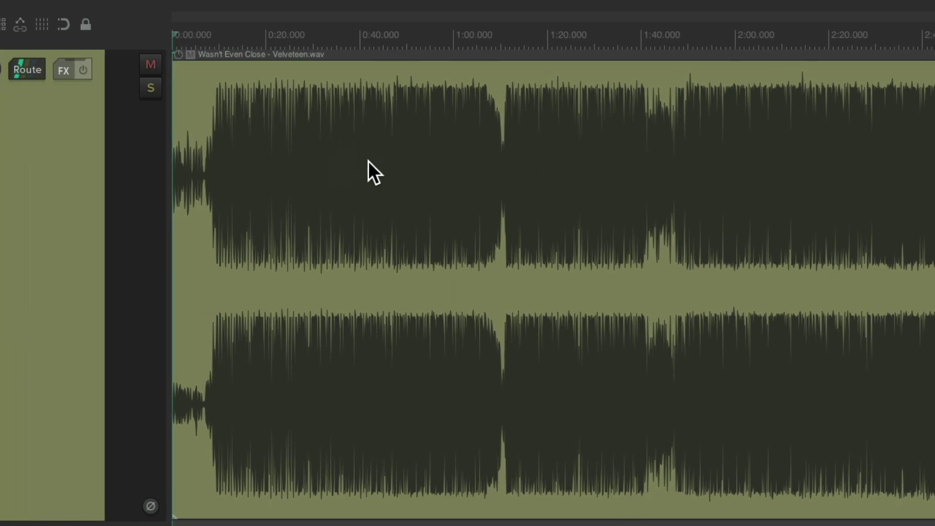
# Play Wasn't Even Close to find its chorus and set the edit point on the first chorus kick near 0:47.9
pyautogui.scroll(5, 258, 173)
pyautogui.hscroll(-3, 366, 173)
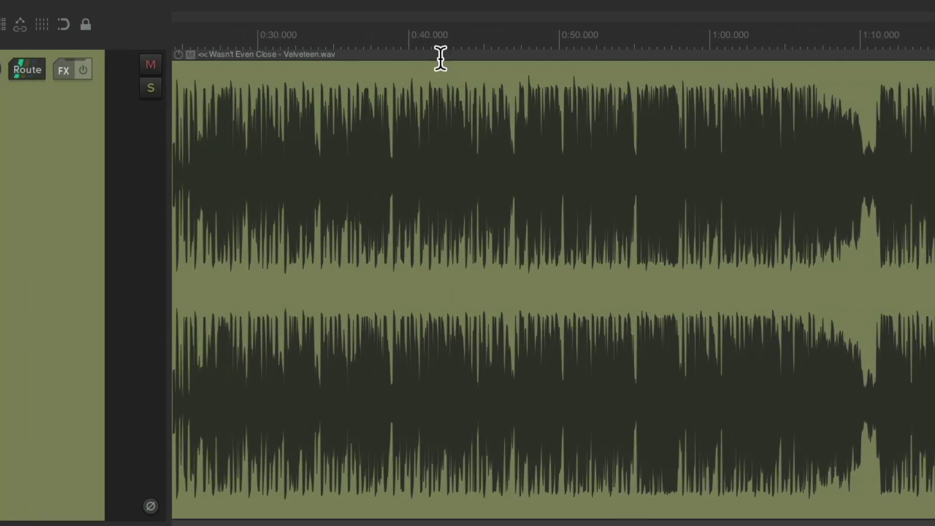
pyautogui.press('space')
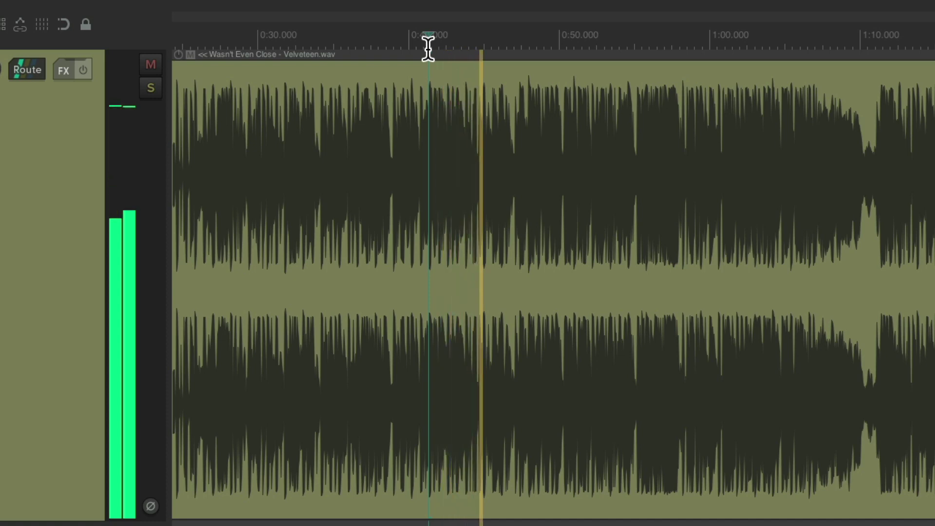
pyautogui.scroll(6, 557, 271)
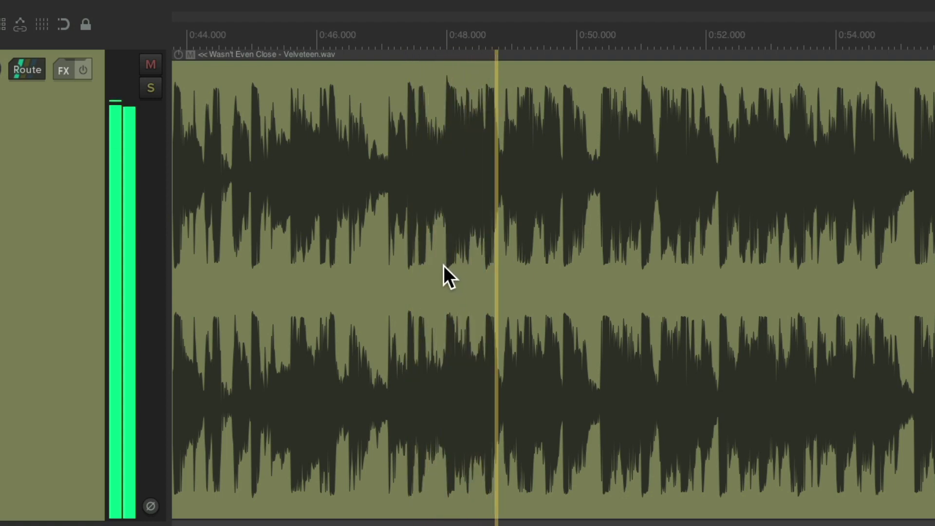
pyautogui.press('space')
pyautogui.scroll(5, 440, 203)
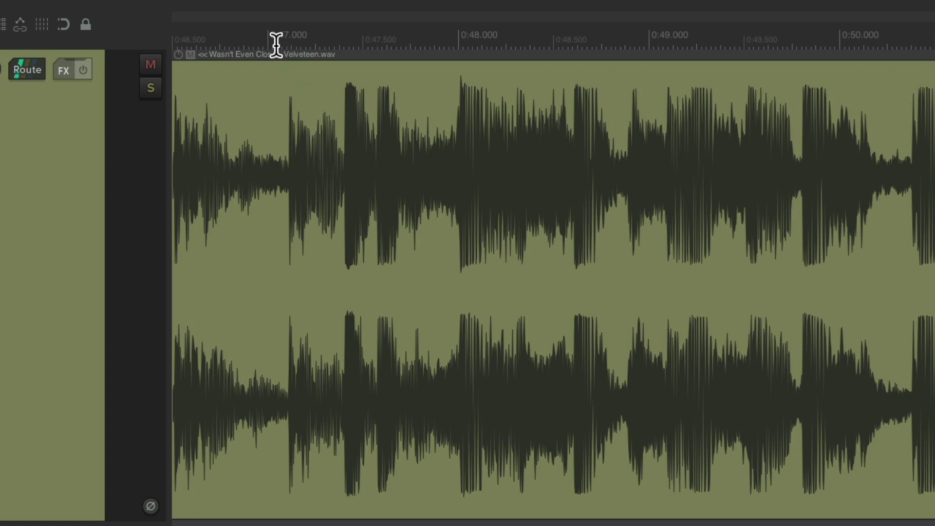
pyautogui.click(256, 27)
pyautogui.press('space')
pyautogui.scroll(3, 531, 255)
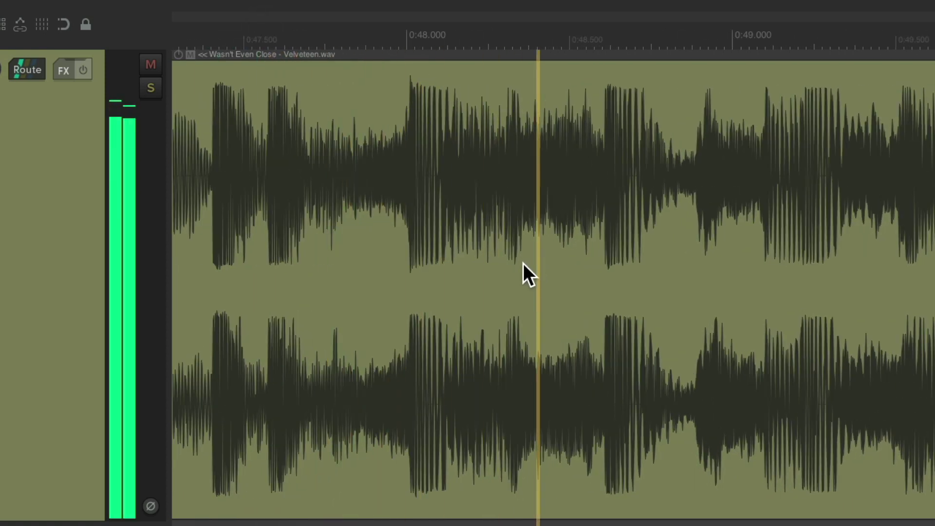
pyautogui.press('space')
pyautogui.click(389, 27)
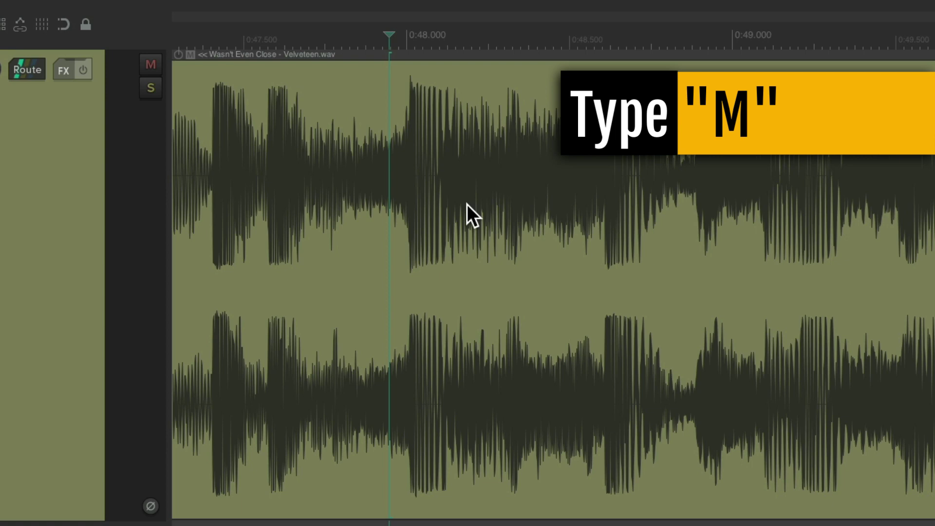
# Drop marker 1 at the Velveteen chorus kick near 0:48
pyautogui.press('m')
pyautogui.scroll(-10, 466, 203)
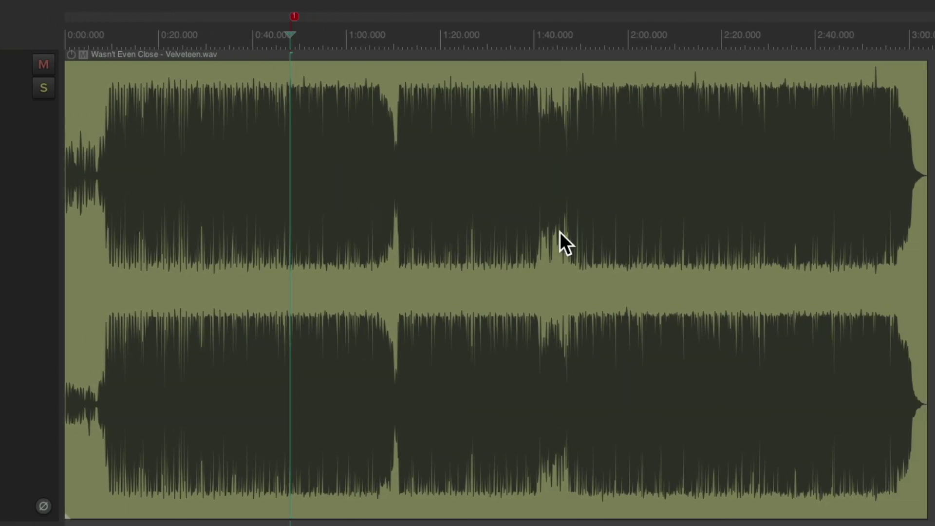
pyautogui.scroll(3, 560, 240)
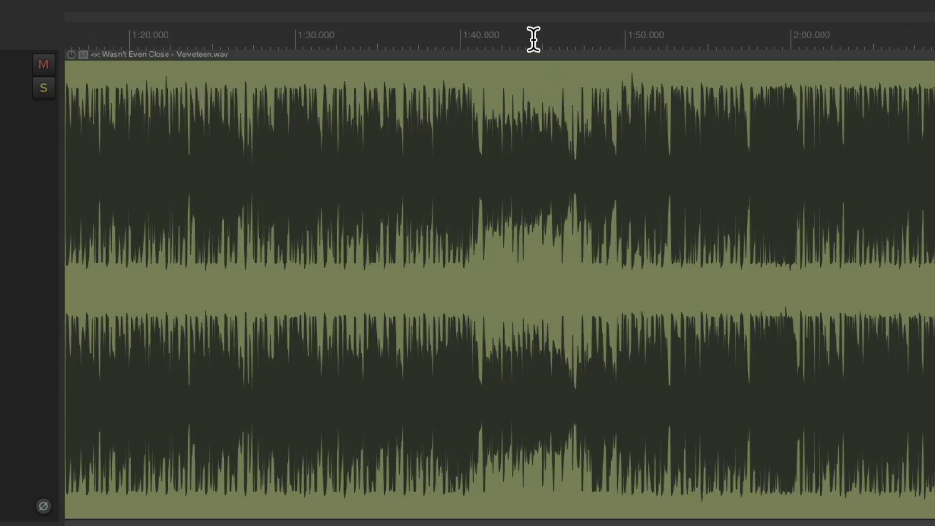
# Play on to the next chorus and add marker 2 on its kick near 1:50.4
pyautogui.press('space')
pyautogui.scroll(4, 614, 180)
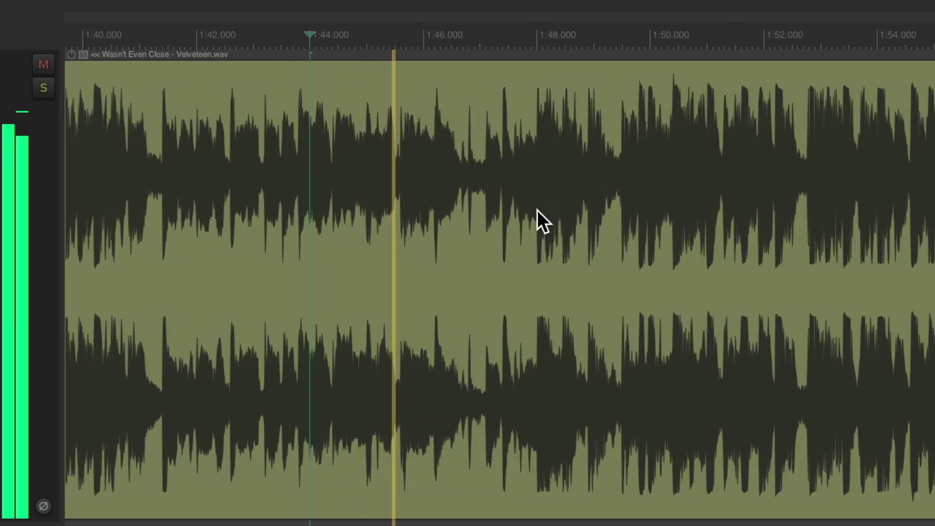
pyautogui.scroll(1, 537, 210)
pyautogui.scroll(2, 535, 209)
pyautogui.hscroll(2, 526, 199)
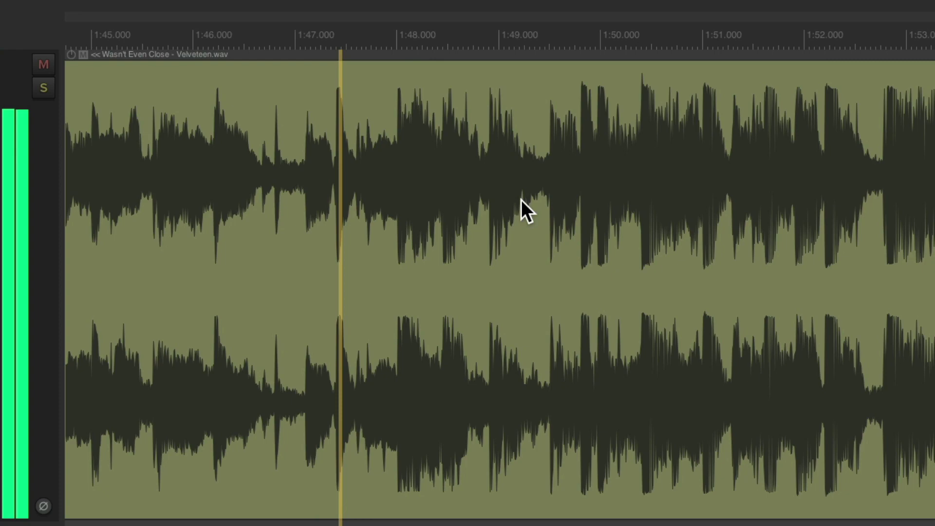
pyautogui.hscroll(1, 521, 200)
pyautogui.scroll(3, 600, 205)
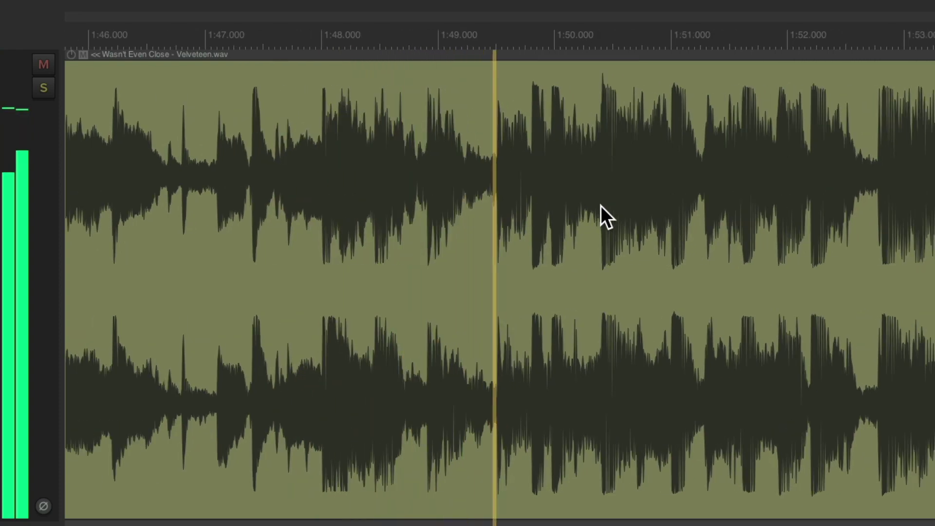
pyautogui.press('space')
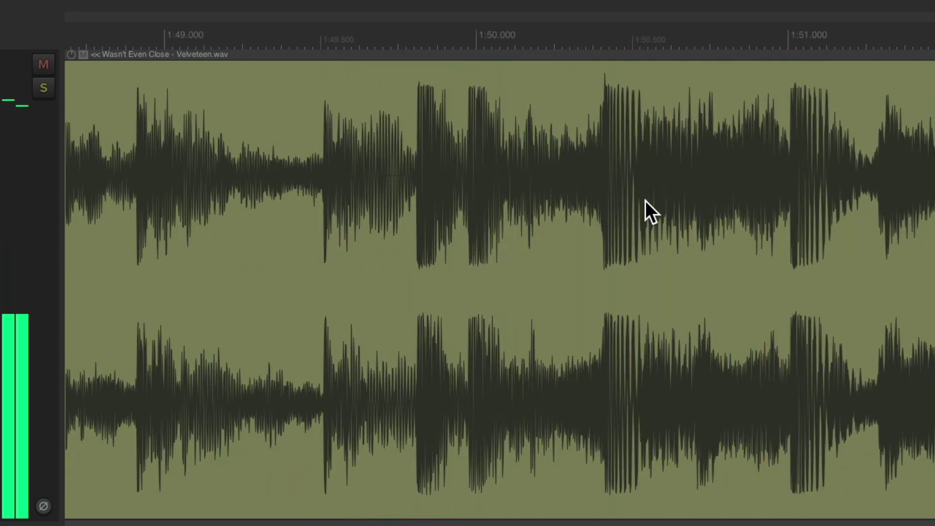
pyautogui.scroll(2, 633, 211)
pyautogui.click(539, 39)
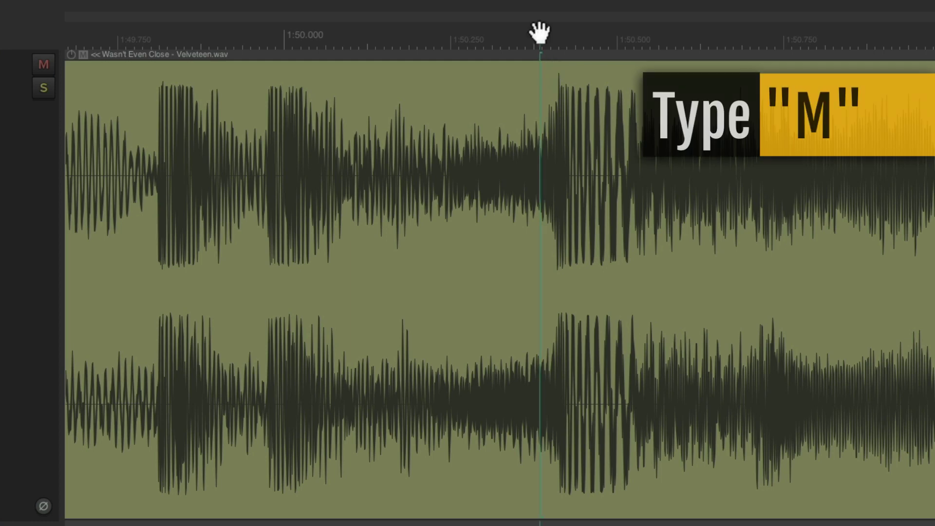
pyautogui.press('m')
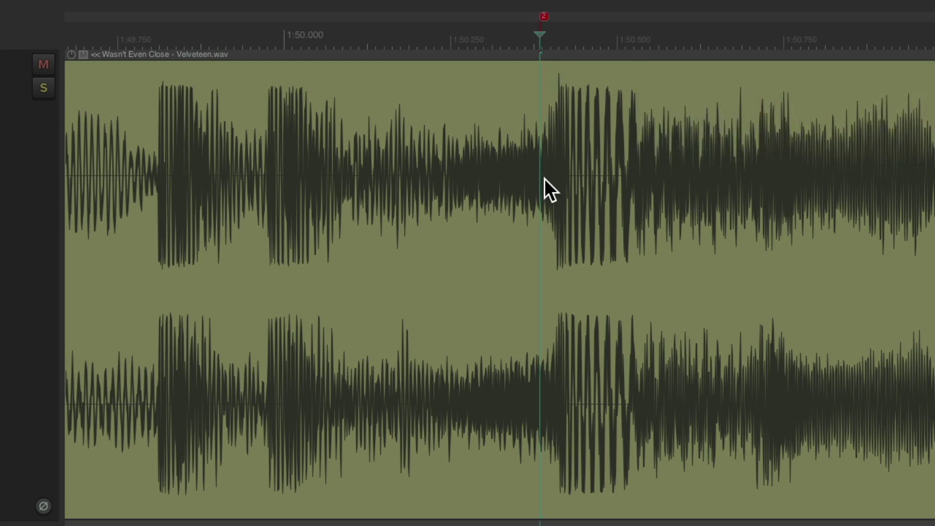
pyautogui.scroll(-6, 544, 179)
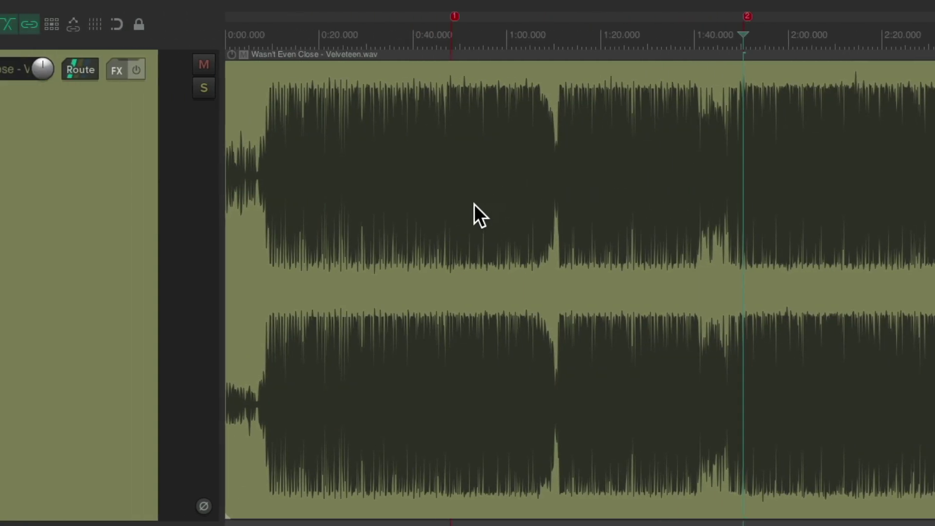
pyautogui.scroll(15, 477, 203)
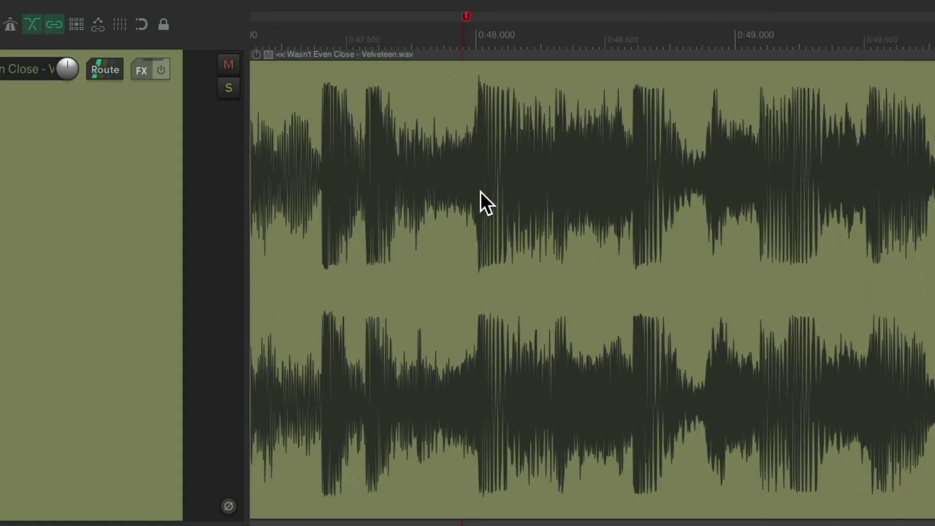
pyautogui.scroll(3, 453, 276)
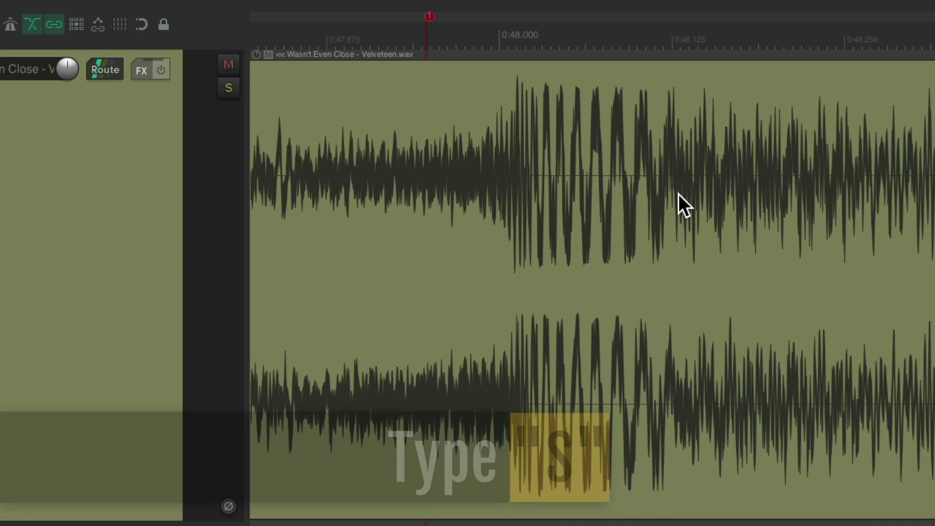
# Split the song item after marker 1 and before marker 2, deleting the material between
pyautogui.press('s')
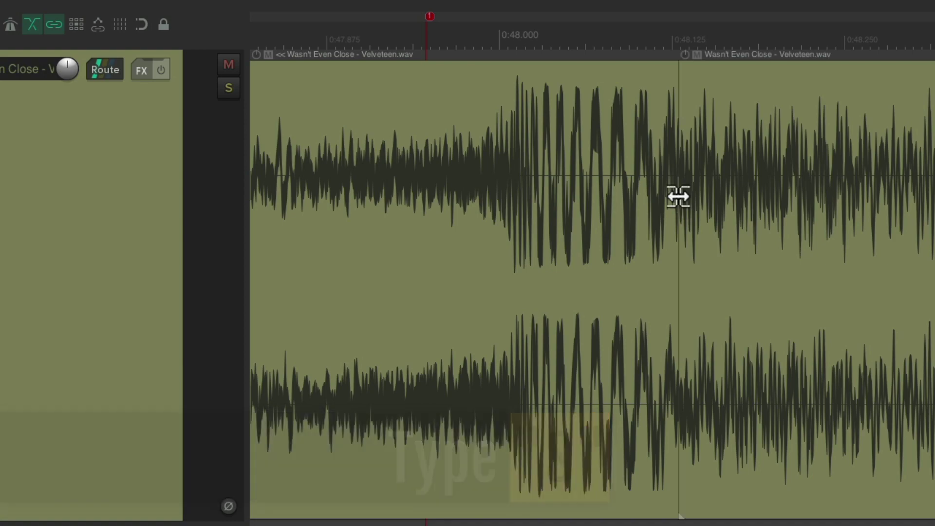
pyautogui.scroll(-15, 678, 197)
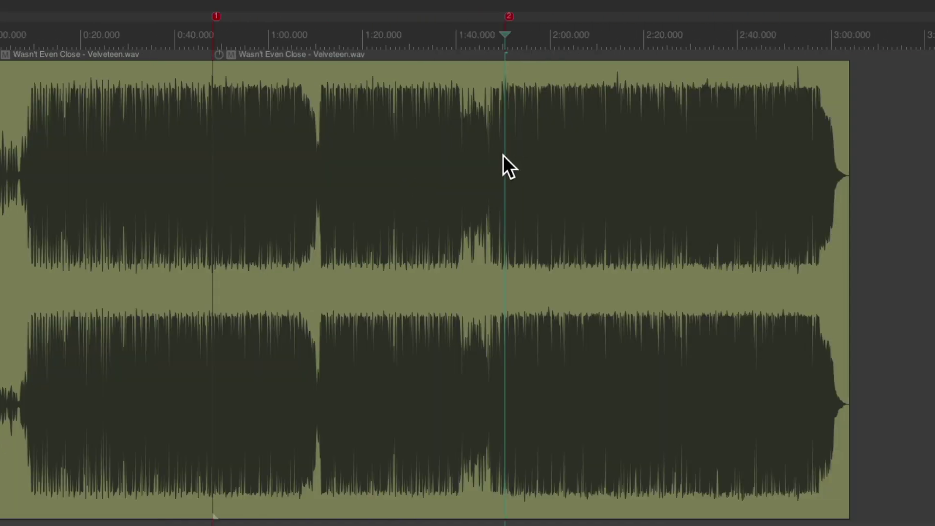
pyautogui.scroll(15, 504, 157)
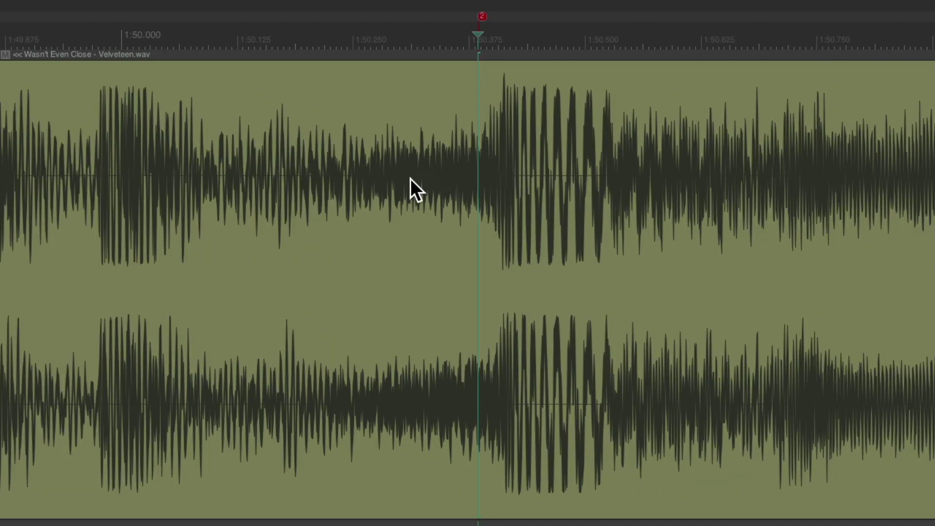
pyautogui.press('s')
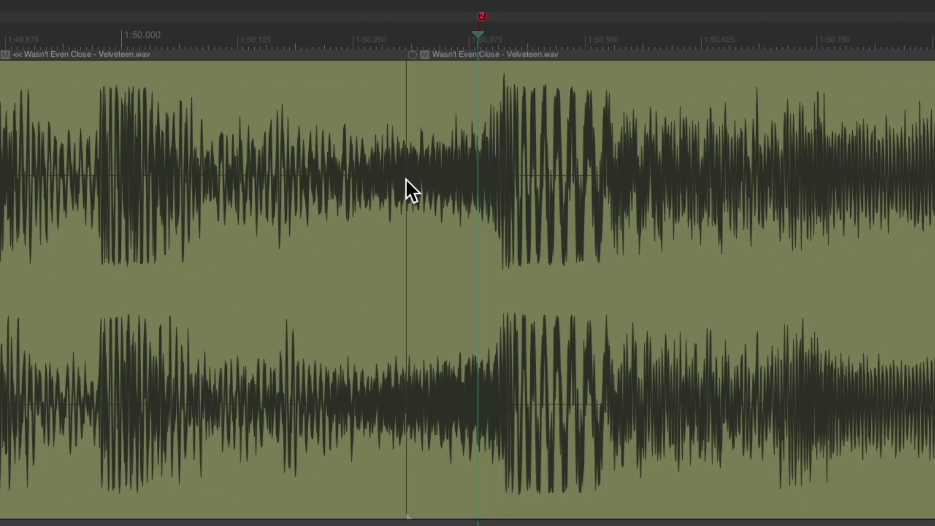
pyautogui.click(250, 156)
pyautogui.press('Delete')
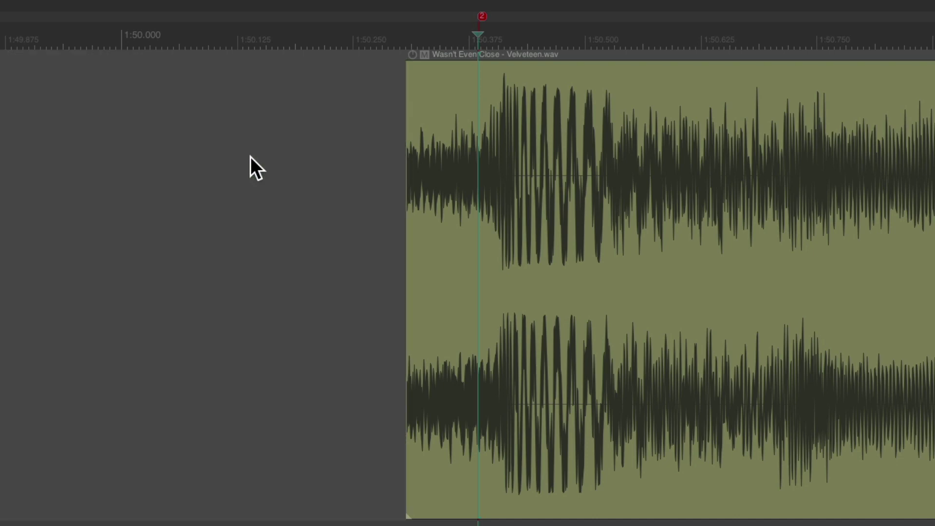
# Slide the second-chorus item left so it starts near 0:48, just after the first item
pyautogui.scroll(-10, 250, 167)
pyautogui.moveTo(534, 119); pyautogui.dragTo(358, 167)
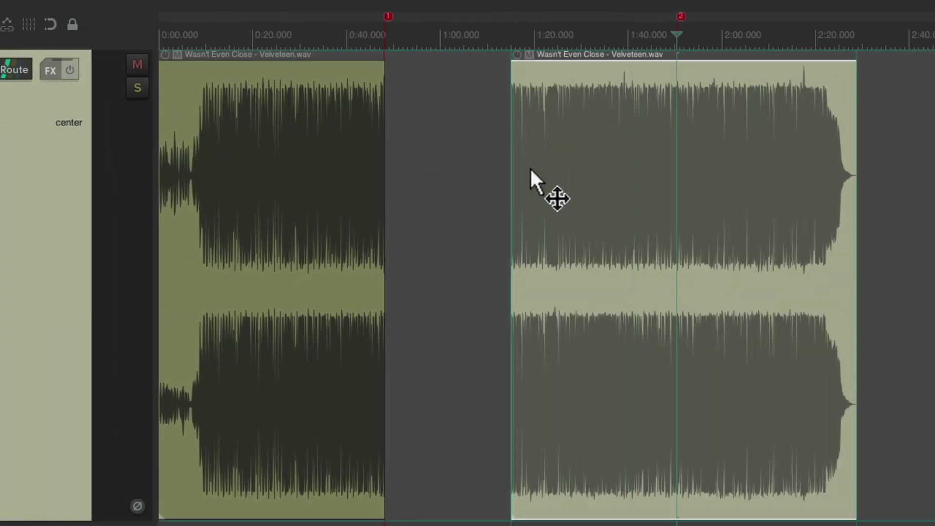
pyautogui.moveTo(530, 168); pyautogui.dragTo(471, 199)
pyautogui.scroll(5, 451, 204)
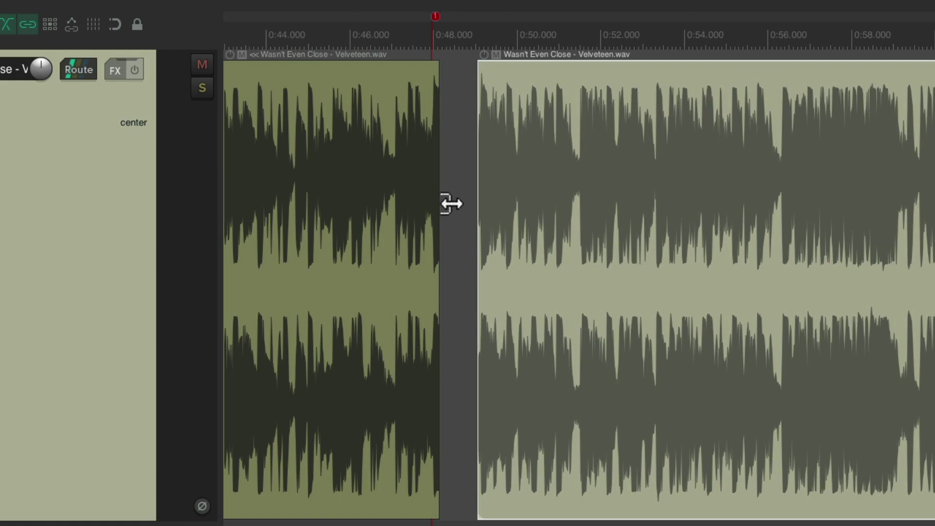
pyautogui.scroll(5, 451, 203)
pyautogui.moveTo(762, 174); pyautogui.dragTo(428, 227)
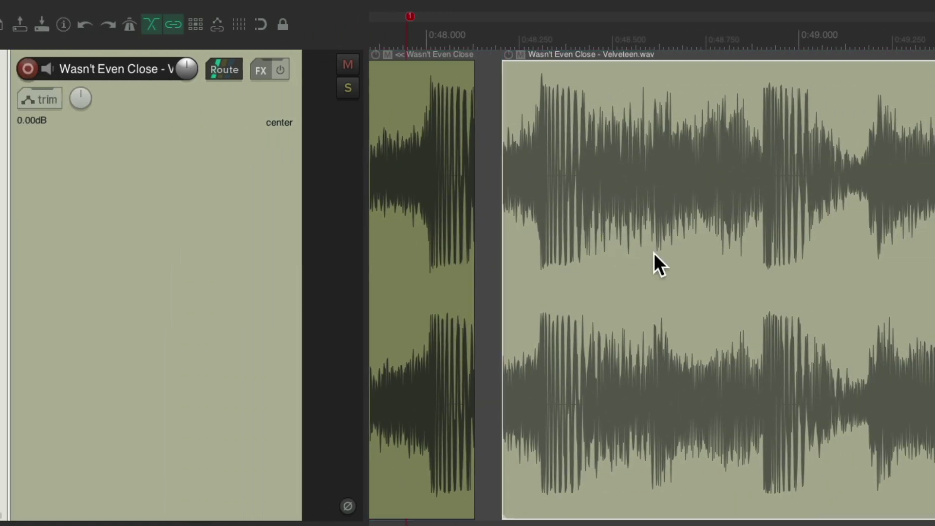
# Audition the join, then extend the earlier chorus item's end into the gap
pyautogui.hscroll(-5, 514, 264)
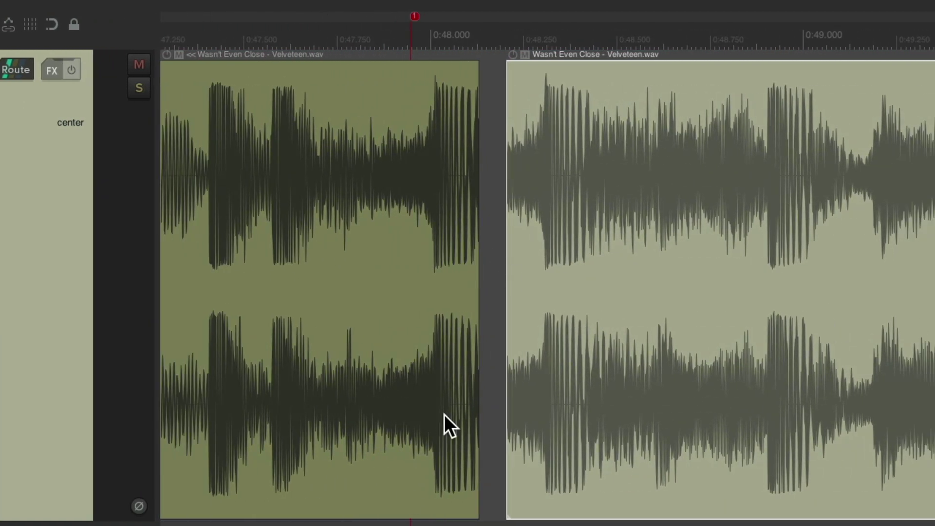
pyautogui.click(322, 475)
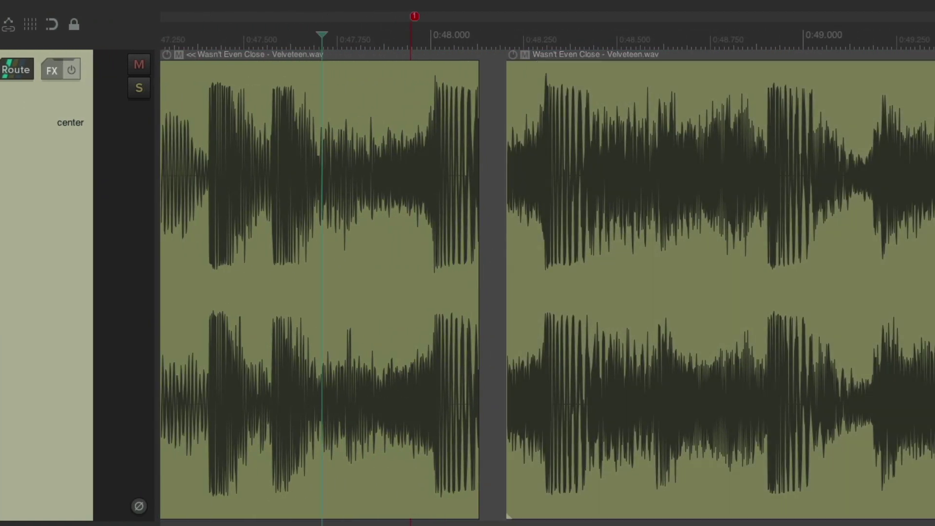
pyautogui.press('space')
pyautogui.press('space')
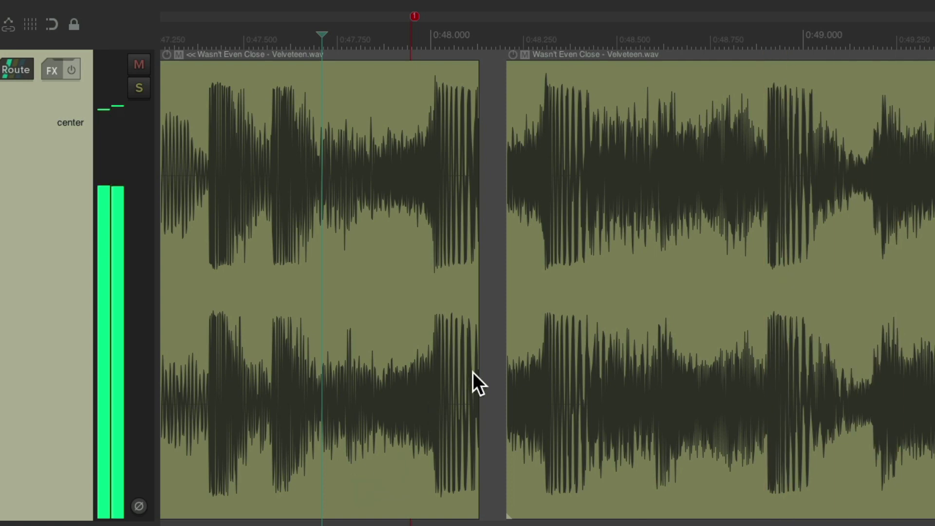
pyautogui.scroll(6, 507, 317)
pyautogui.moveTo(461, 327); pyautogui.dragTo(493, 347)
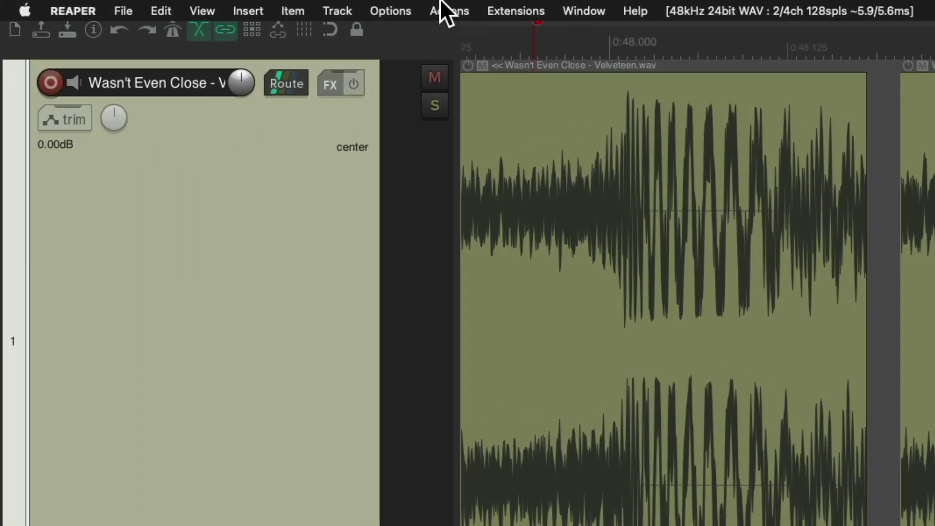
# Turn off Auto-crossfade and Trim content behind media items in the Options menu
pyautogui.click(397, 9)
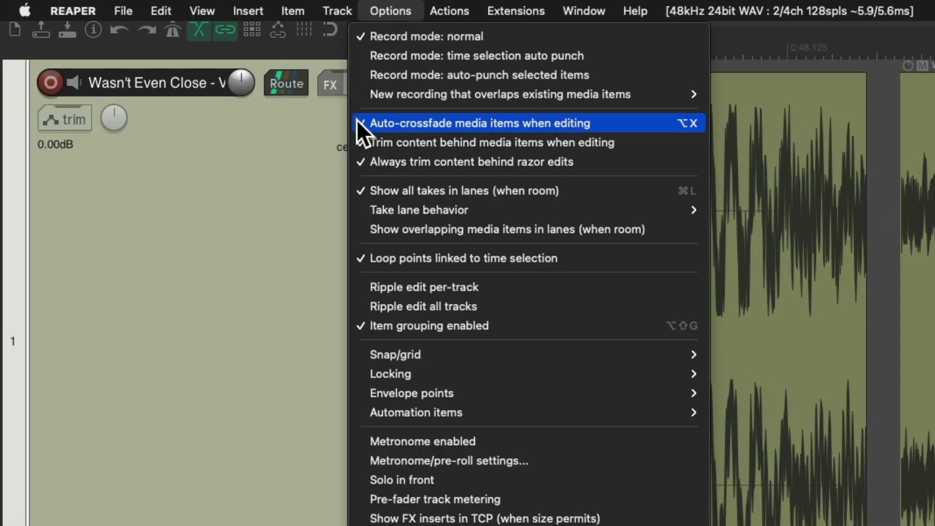
pyautogui.click(357, 119)
pyautogui.click(396, 9)
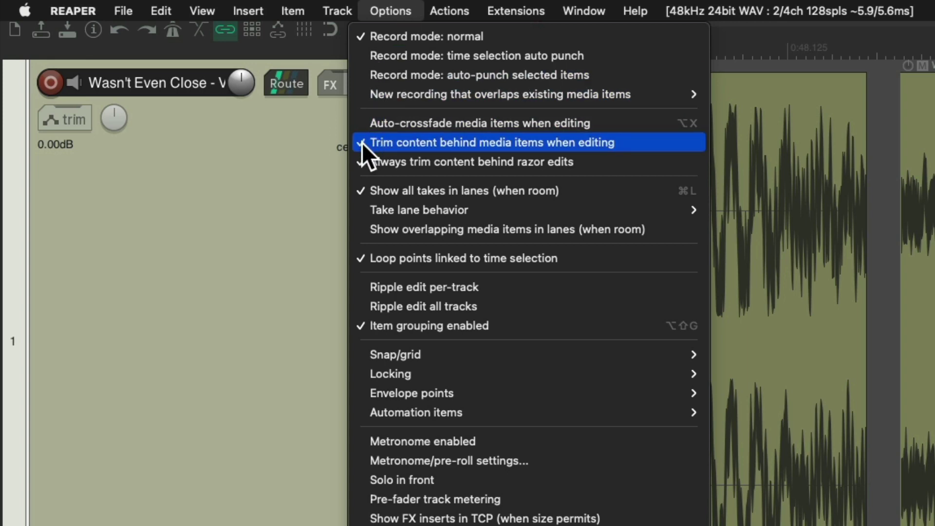
pyautogui.click(361, 143)
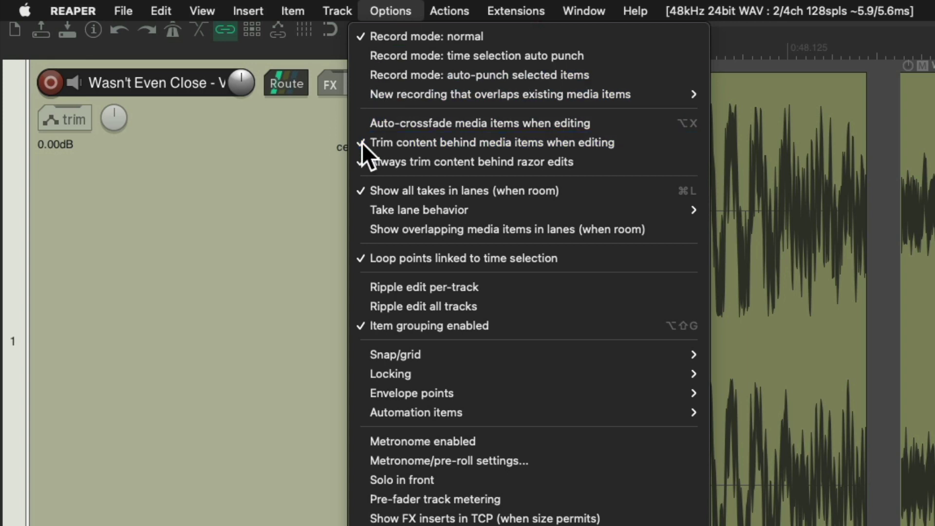
# Trim the later chorus item's start and overlap it on the earlier item near 0:48.0, kicks aligned
pyautogui.scroll(2, 37, 264)
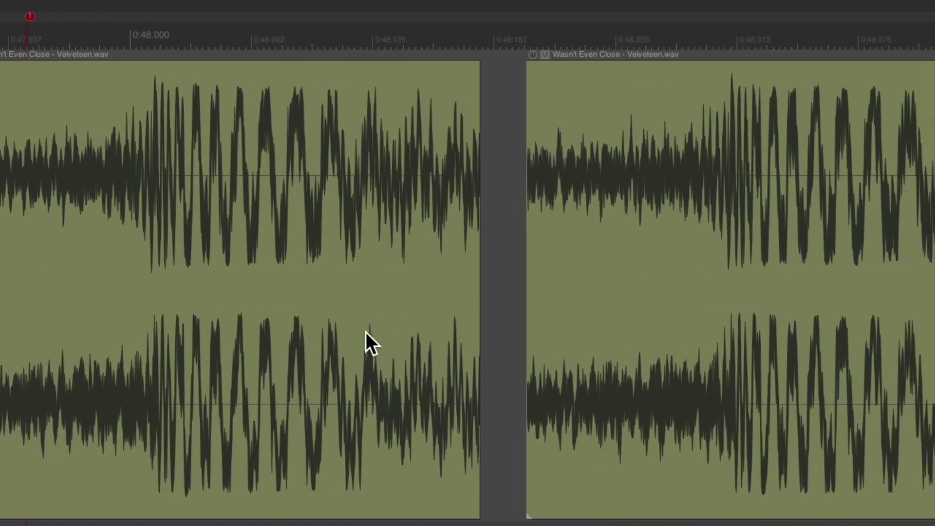
pyautogui.moveTo(527, 312); pyautogui.dragTo(695, 304)
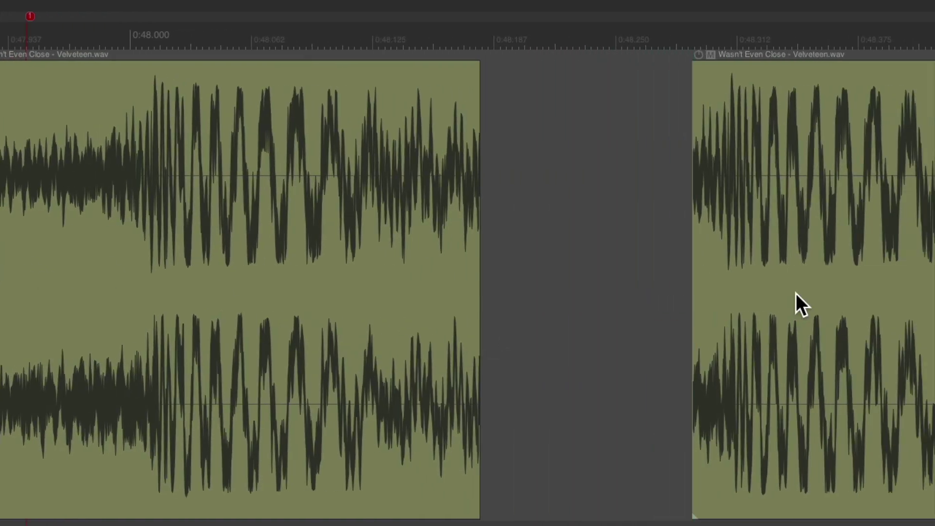
pyautogui.moveTo(795, 293); pyautogui.dragTo(377, 347)
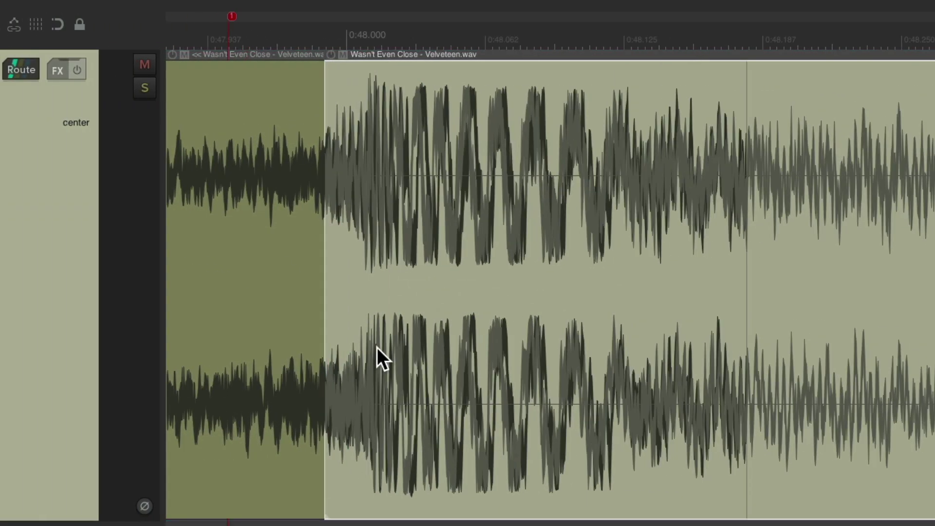
pyautogui.scroll(5, 377, 347)
pyautogui.moveTo(492, 239); pyautogui.dragTo(526, 253)
pyautogui.scroll(-5, 543, 293)
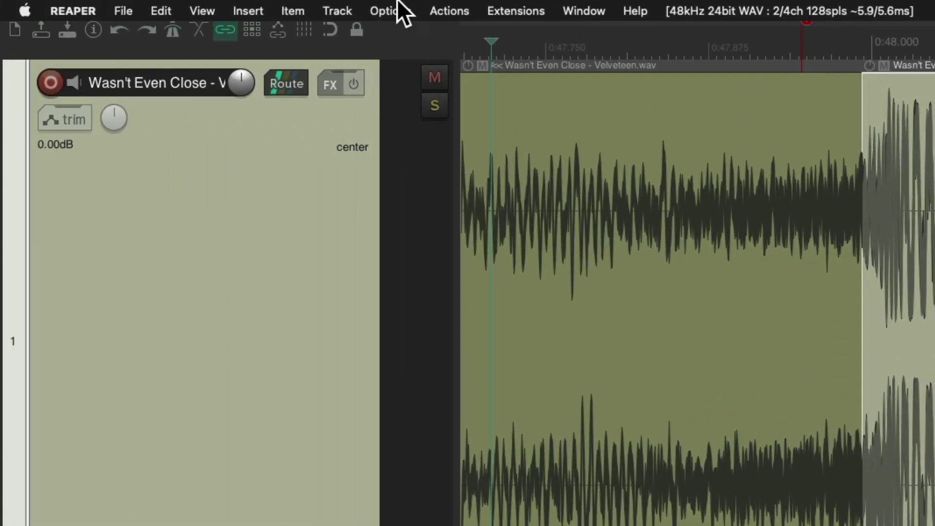
# Re-enable Auto-crossfade and toggle Trim content behind media items in the Options menu
pyautogui.click(393, 11)
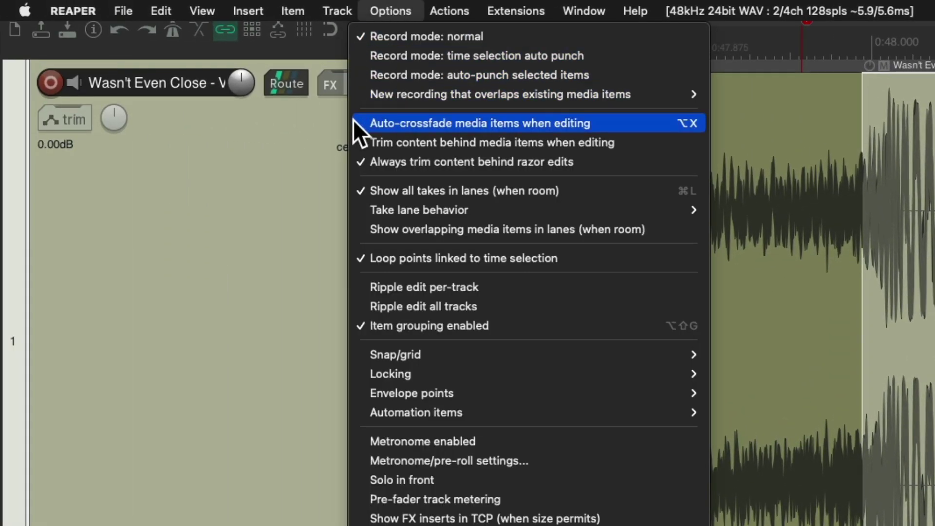
pyautogui.click(355, 123)
pyautogui.click(387, 10)
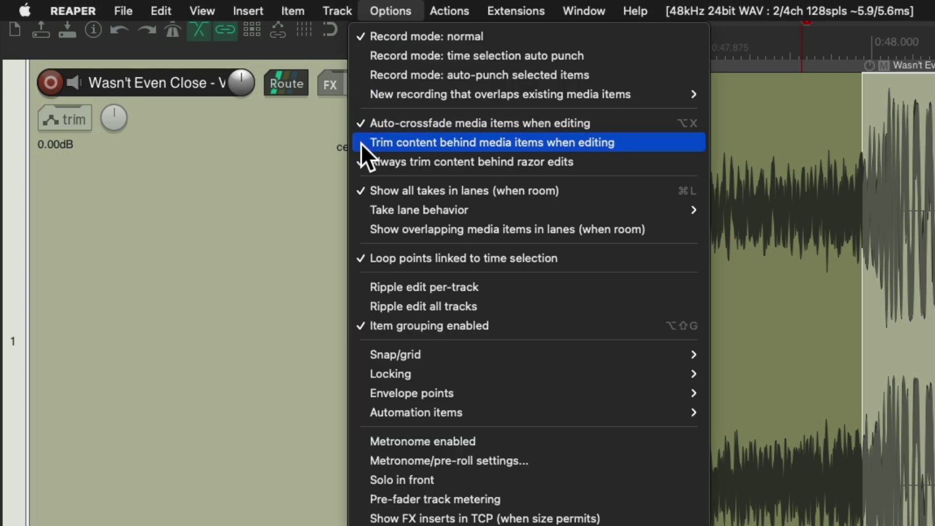
pyautogui.click(361, 144)
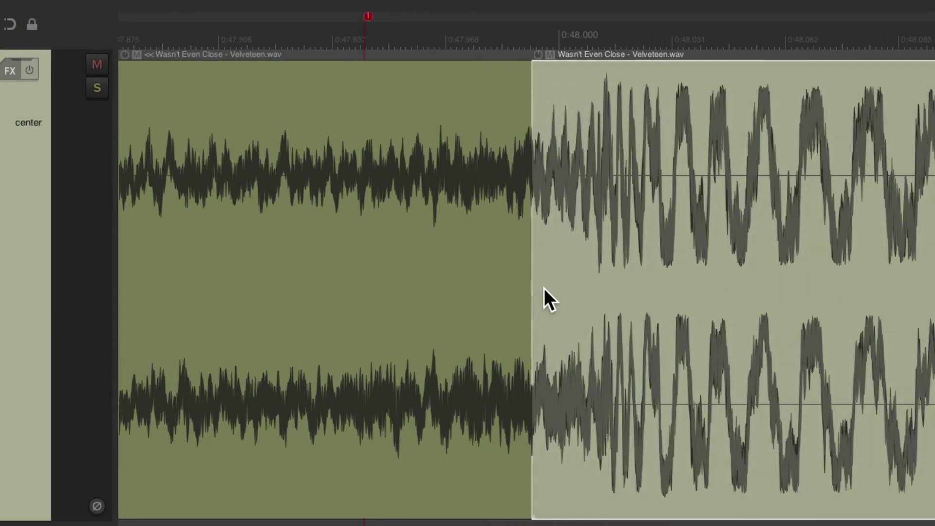
# Extend the later item's start to create a crossfade, then shorten it to a very short fade
pyautogui.moveTo(535, 288); pyautogui.dragTo(483, 293)
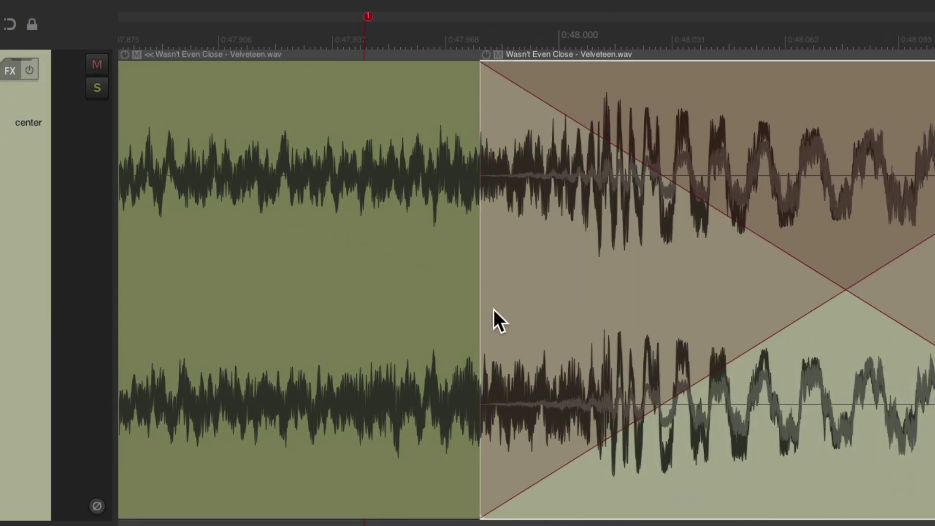
pyautogui.scroll(-3, 493, 308)
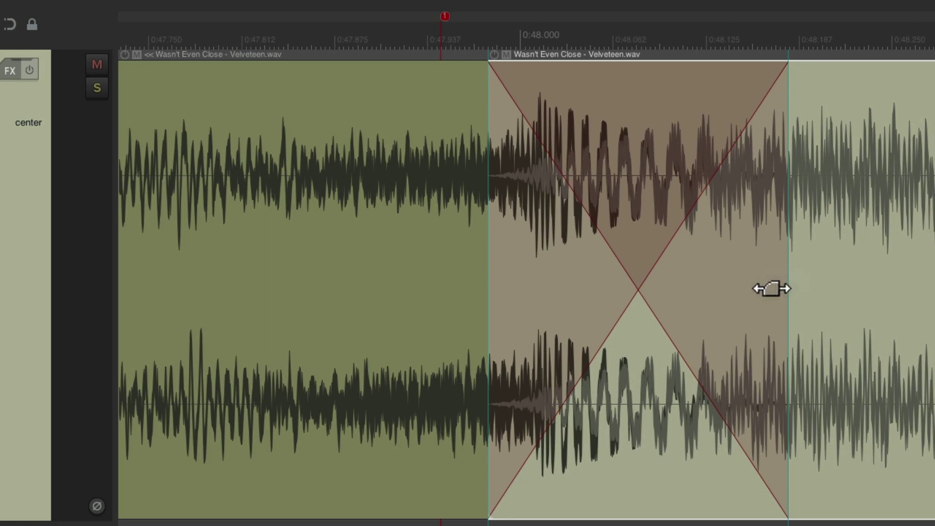
pyautogui.moveTo(772, 288); pyautogui.dragTo(521, 338)
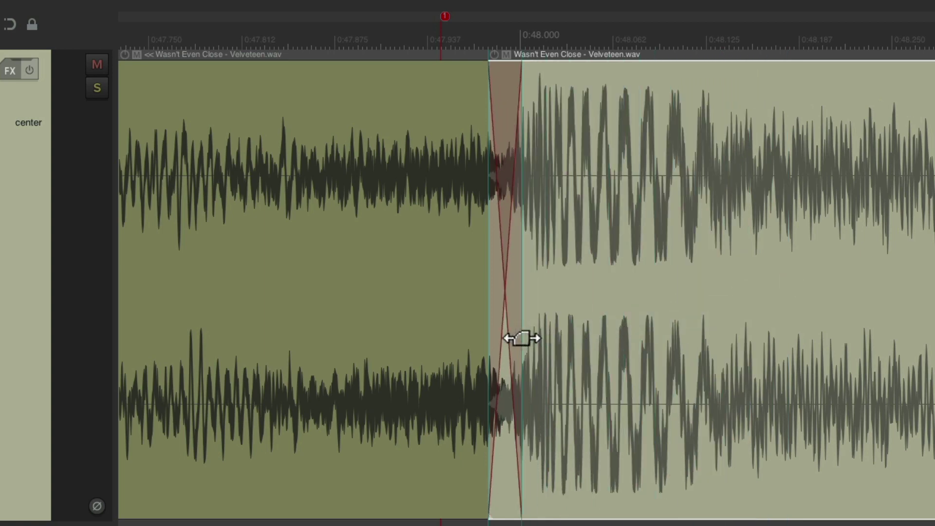
pyautogui.scroll(4, 541, 357)
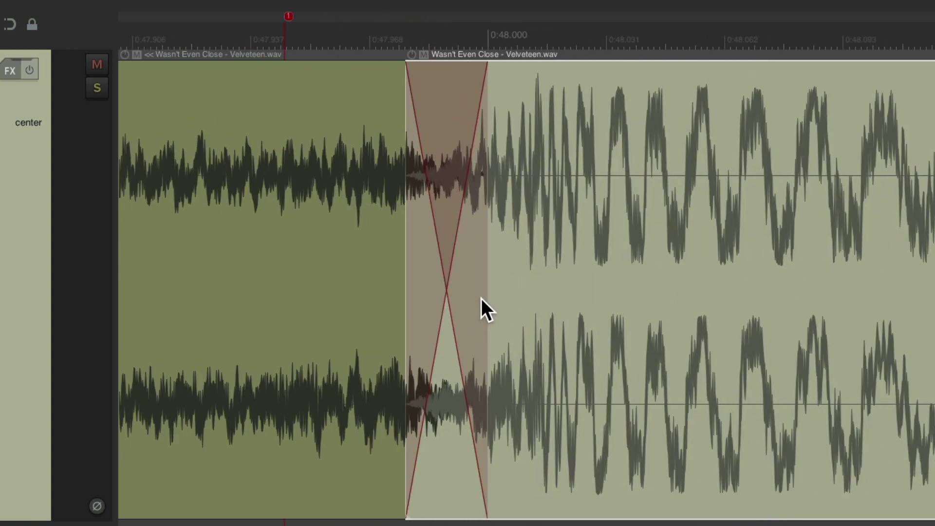
pyautogui.moveTo(481, 298); pyautogui.dragTo(427, 340)
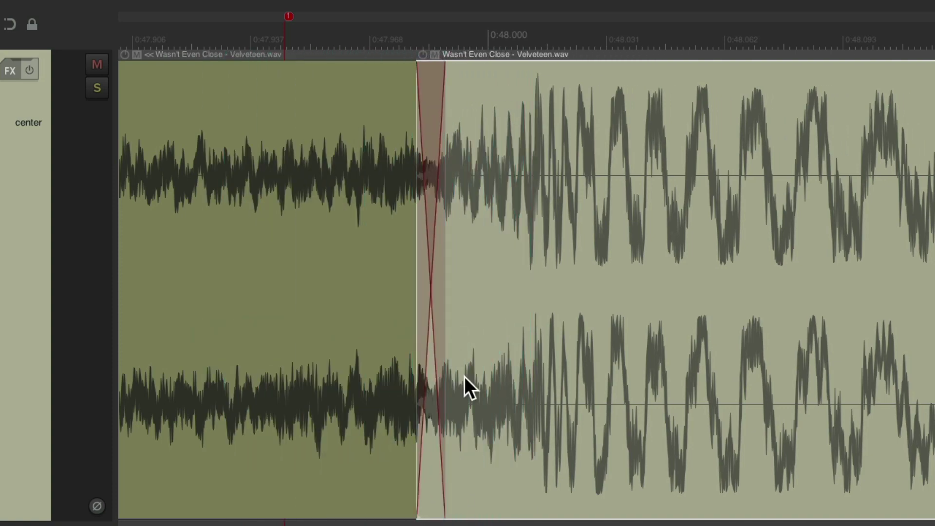
# Audition the edit, try extending the earlier item over the next, then undo it
pyautogui.scroll(-5, 464, 376)
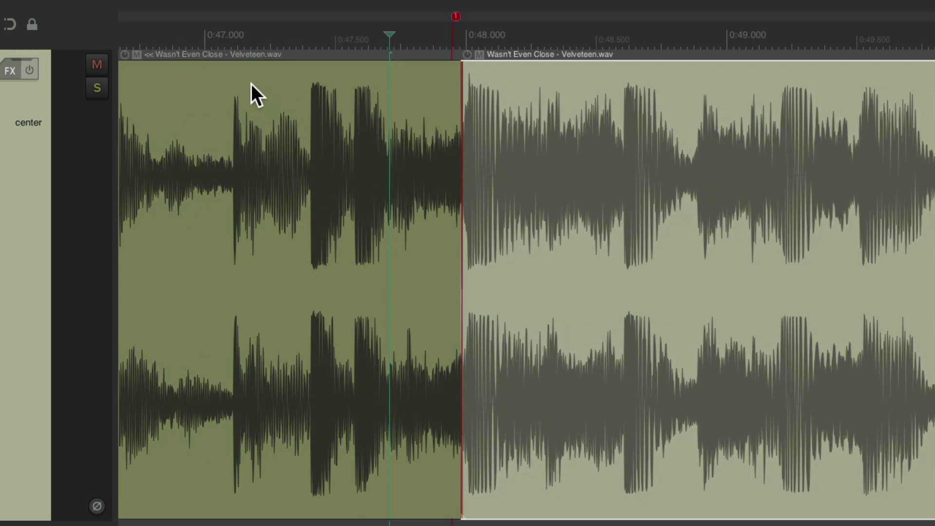
pyautogui.click(185, 23)
pyautogui.press('space')
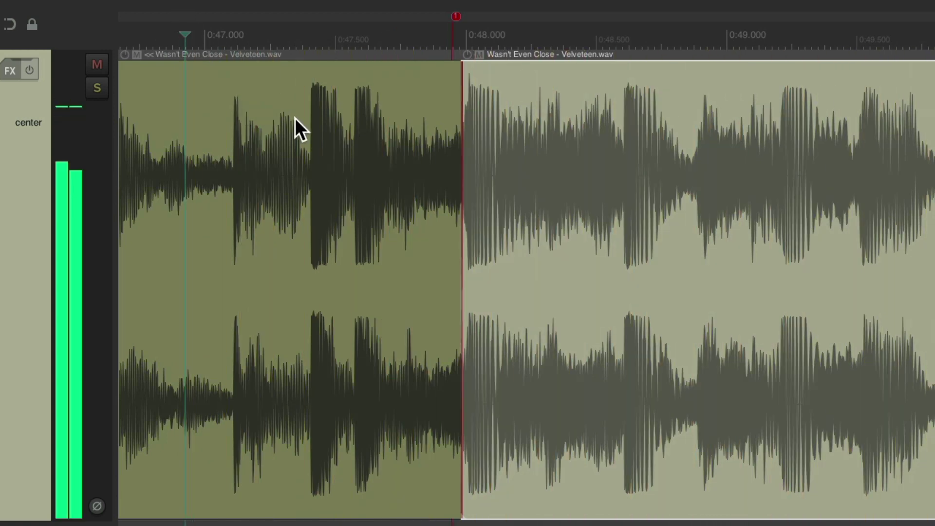
pyautogui.press('space')
pyautogui.moveTo(462, 300); pyautogui.dragTo(794, 326)
pyautogui.press('space')
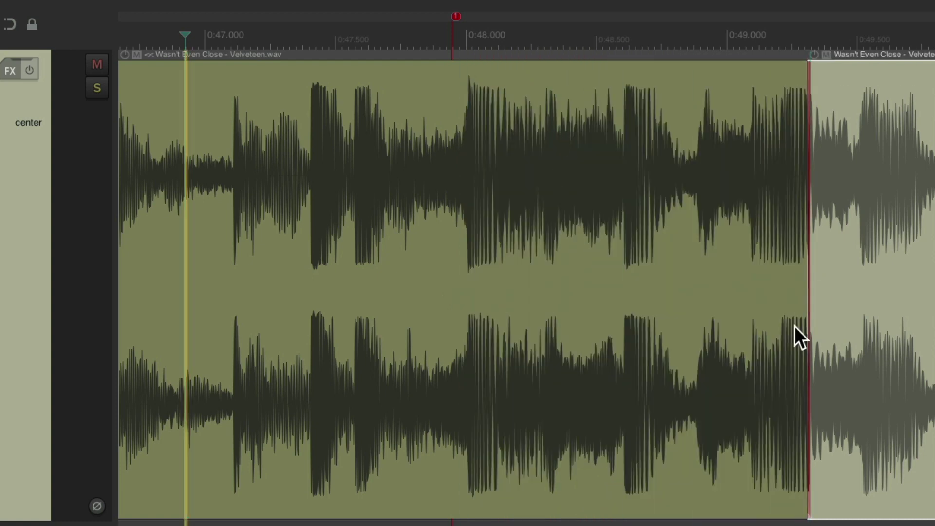
pyautogui.press('space')
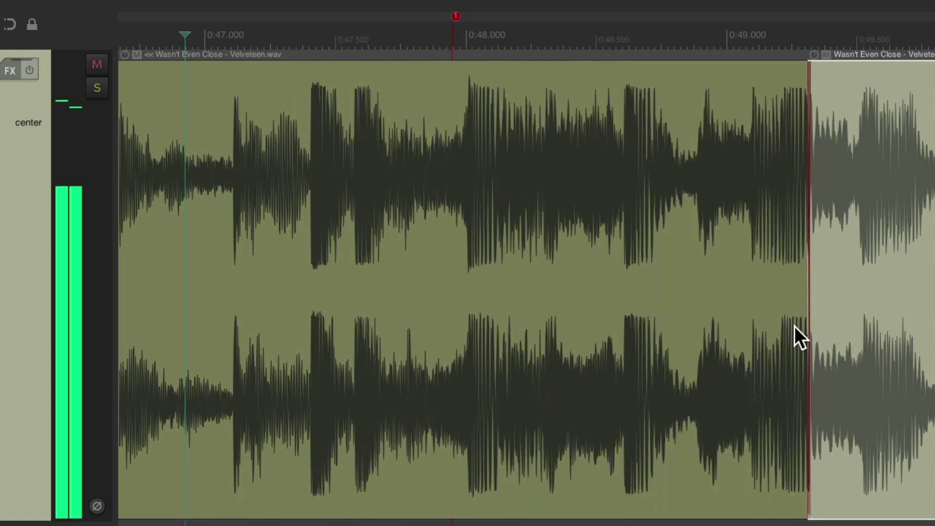
pyautogui.hotkey('ctrl', 'z')
# Extend the later item's start into a long crossfade and audition it
pyautogui.scroll(3, 489, 339)
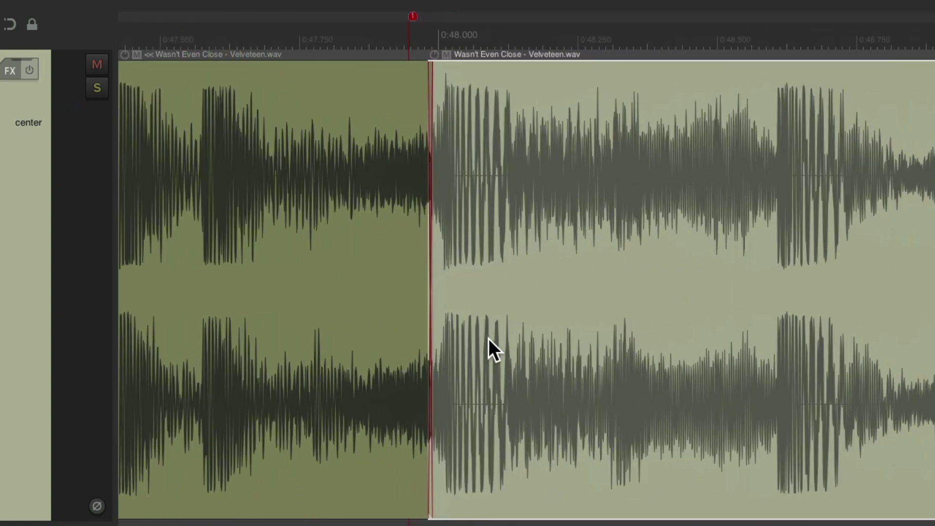
pyautogui.moveTo(399, 317); pyautogui.dragTo(199, 330)
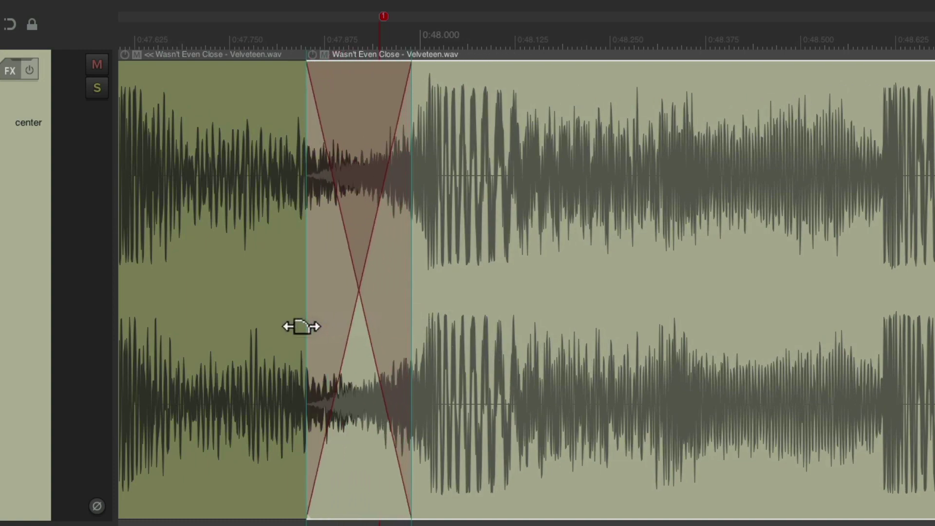
pyautogui.scroll(-3, 658, 379)
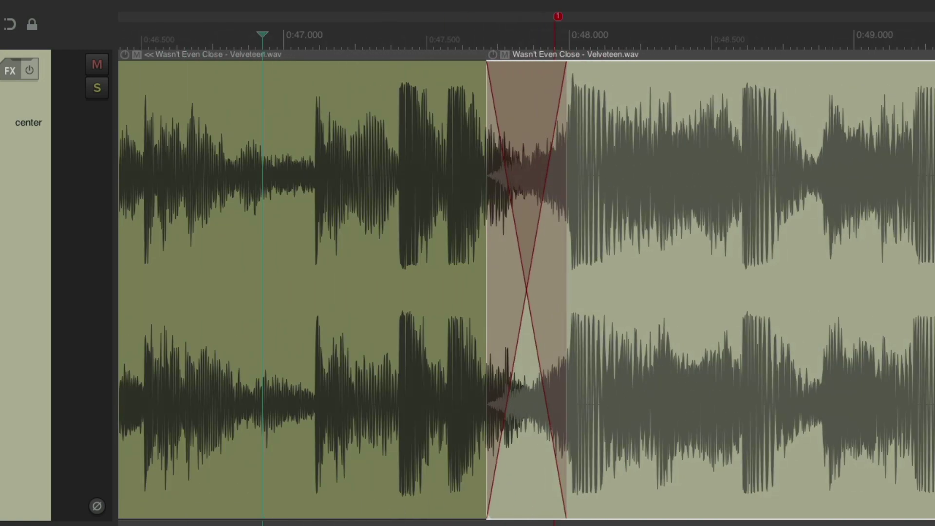
pyautogui.press('space')
pyautogui.scroll(1, 611, 426)
pyautogui.scroll(1, 612, 425)
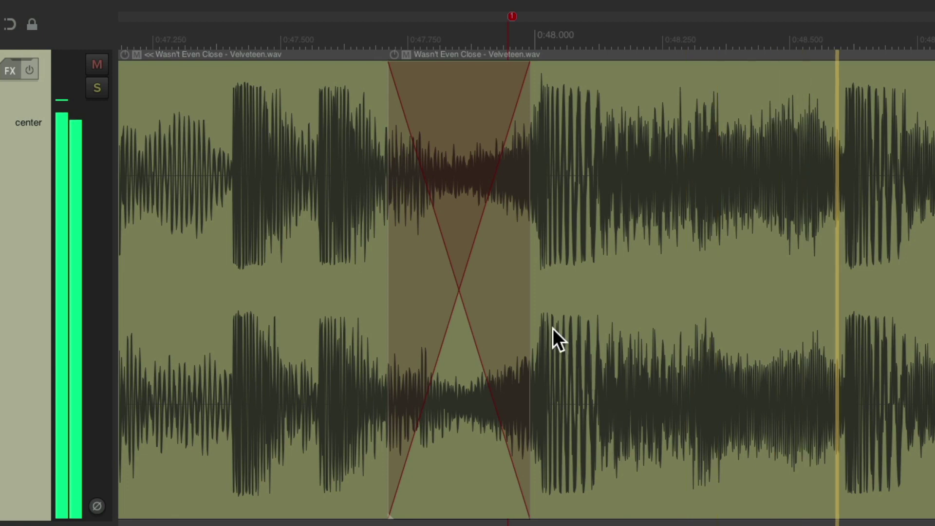
pyautogui.press('space')
# Narrow the crossfade to sit just before the kick near 0:48.000 and play the transition
pyautogui.moveTo(524, 295); pyautogui.dragTo(411, 370)
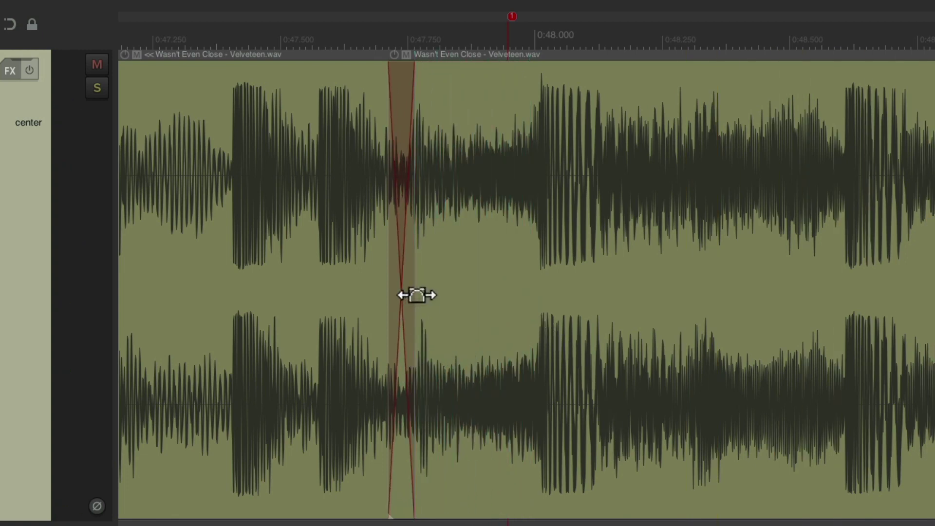
pyautogui.moveTo(413, 295); pyautogui.dragTo(529, 313)
pyautogui.scroll(-3, 537, 367)
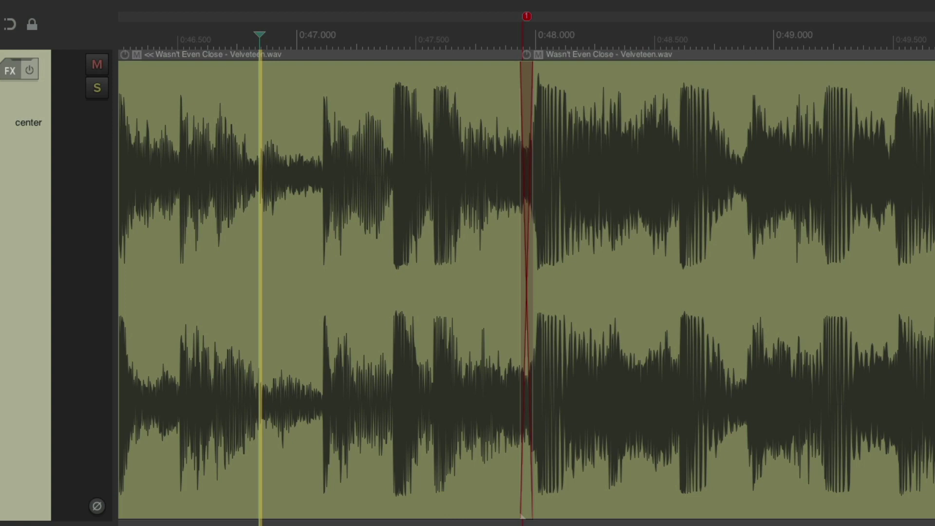
pyautogui.press('space')
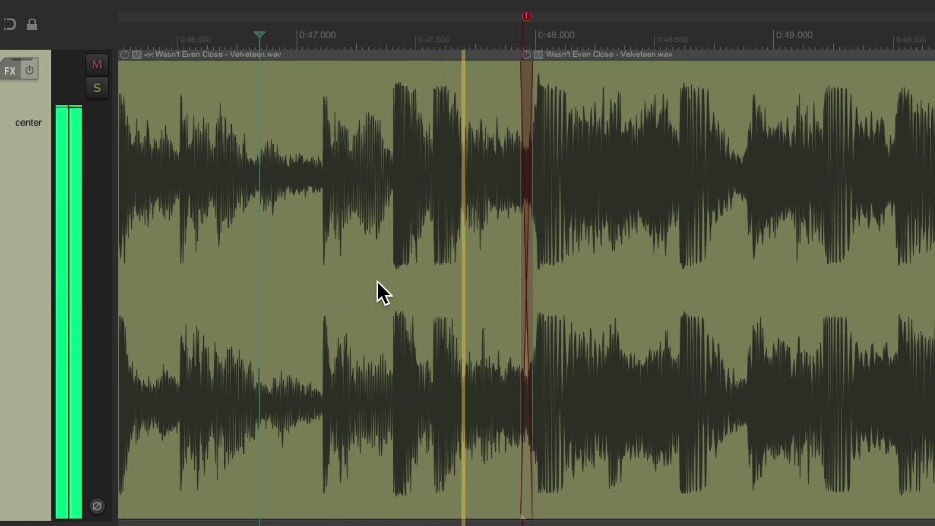
pyautogui.press('space')
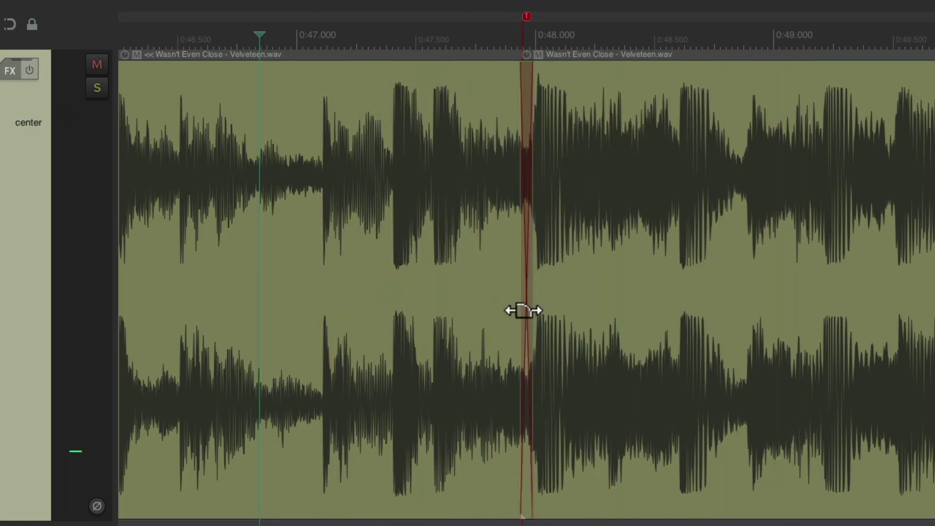
pyautogui.scroll(4, 522, 308)
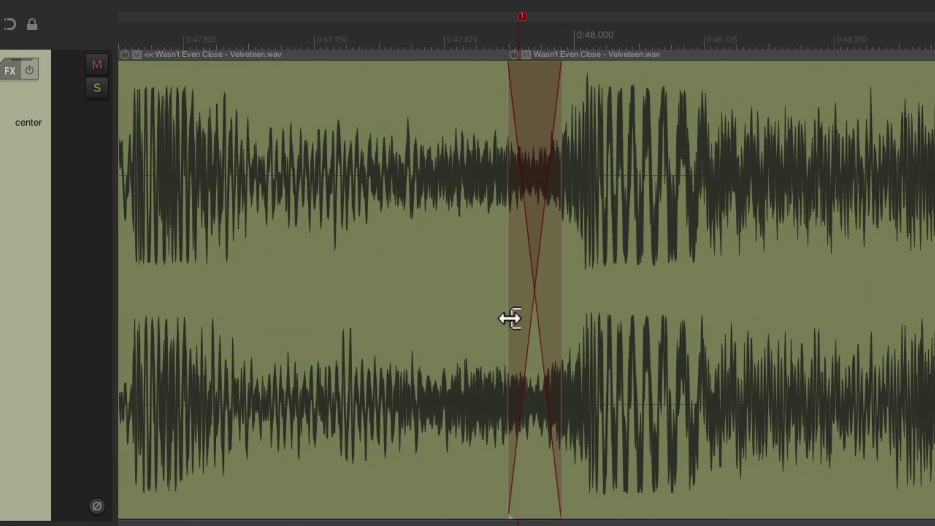
pyautogui.moveTo(510, 318); pyautogui.dragTo(574, 376)
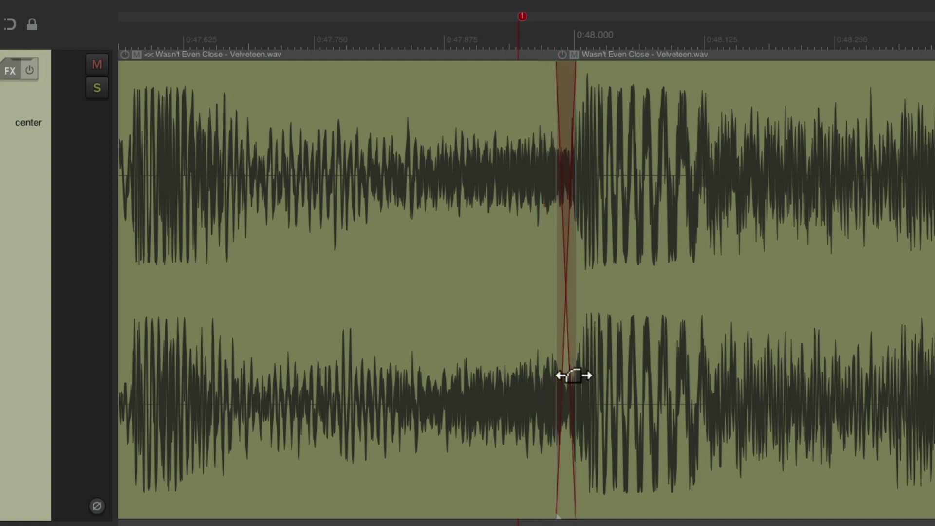
pyautogui.scroll(-3, 574, 375)
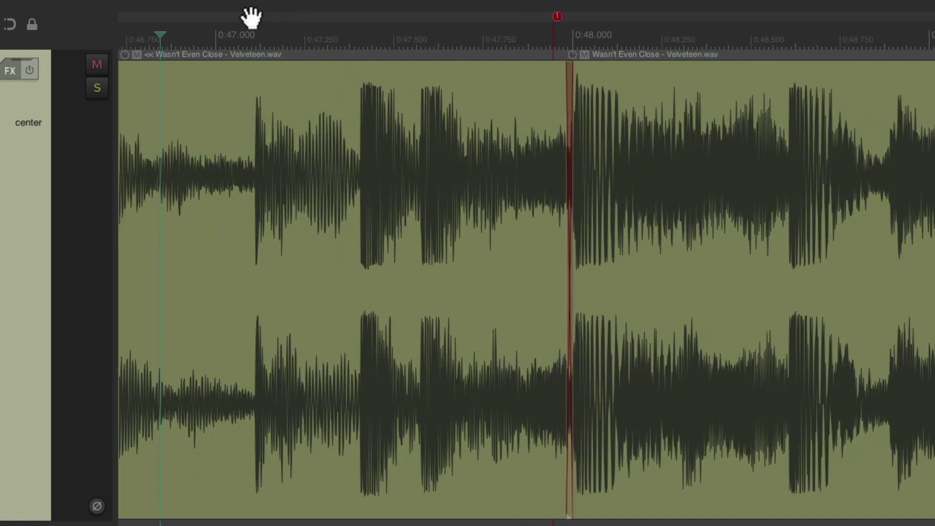
pyautogui.click(251, 17)
pyautogui.press('space')
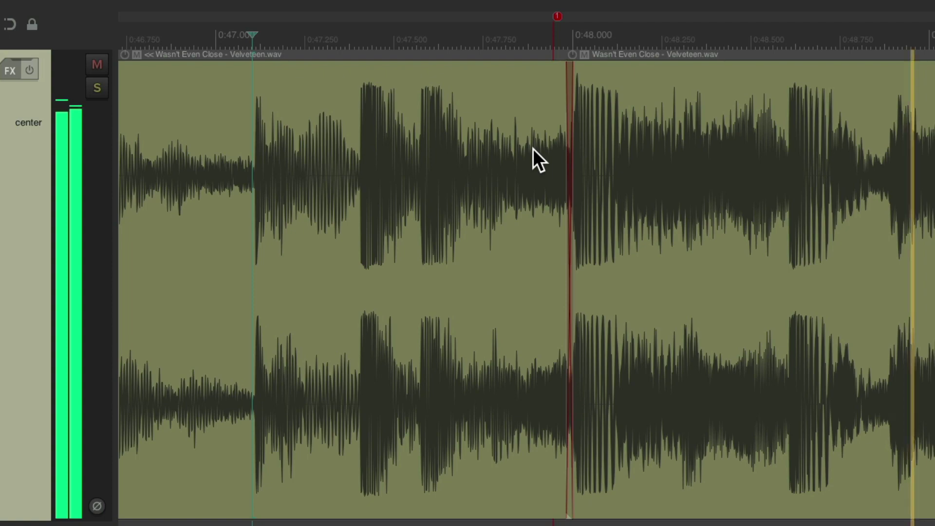
# Stop playback and nudge the short crossfade later so it ends at the kick near 0:48.000
pyautogui.press('space')
pyautogui.scroll(5, 600, 235)
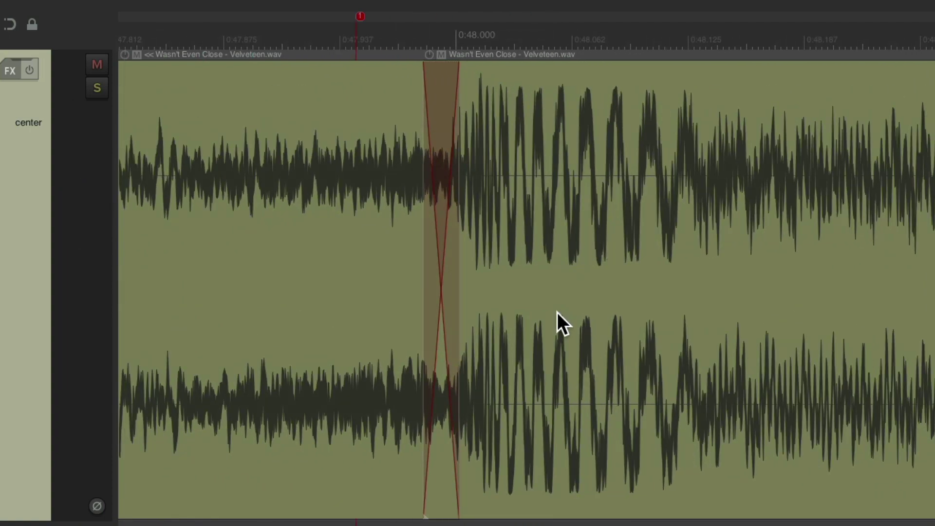
pyautogui.scroll(3, 558, 312)
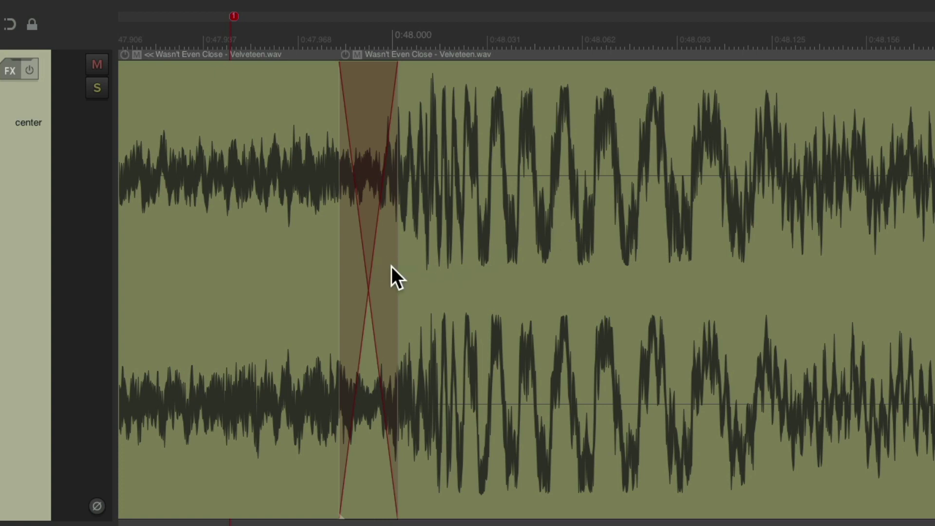
pyautogui.moveTo(390, 266); pyautogui.dragTo(409, 282)
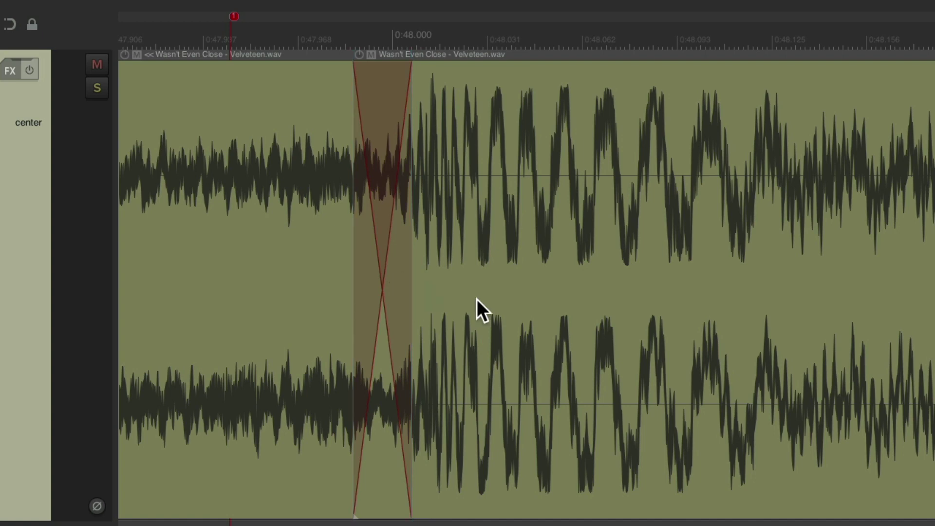
pyautogui.scroll(-3, 539, 323)
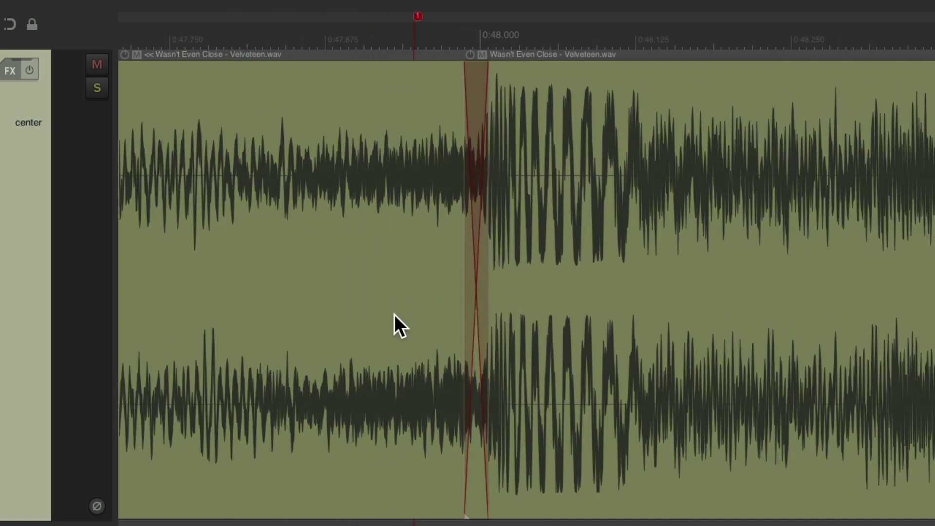